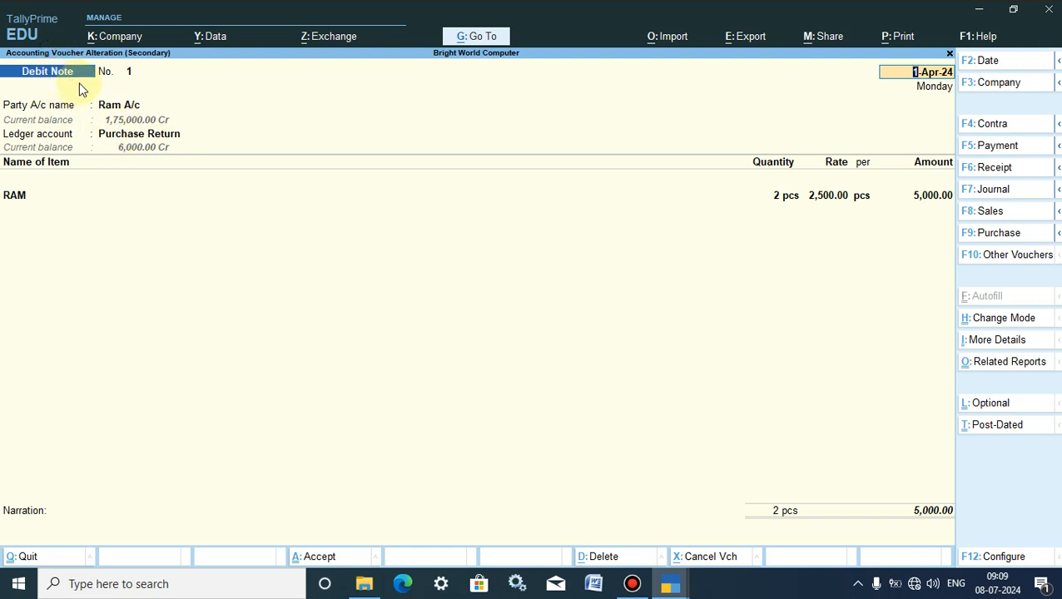
- Close the debit note voucher and the RAM stock reports to return to the Gateway of Tally
{"action": "key", "text": "Escape"}
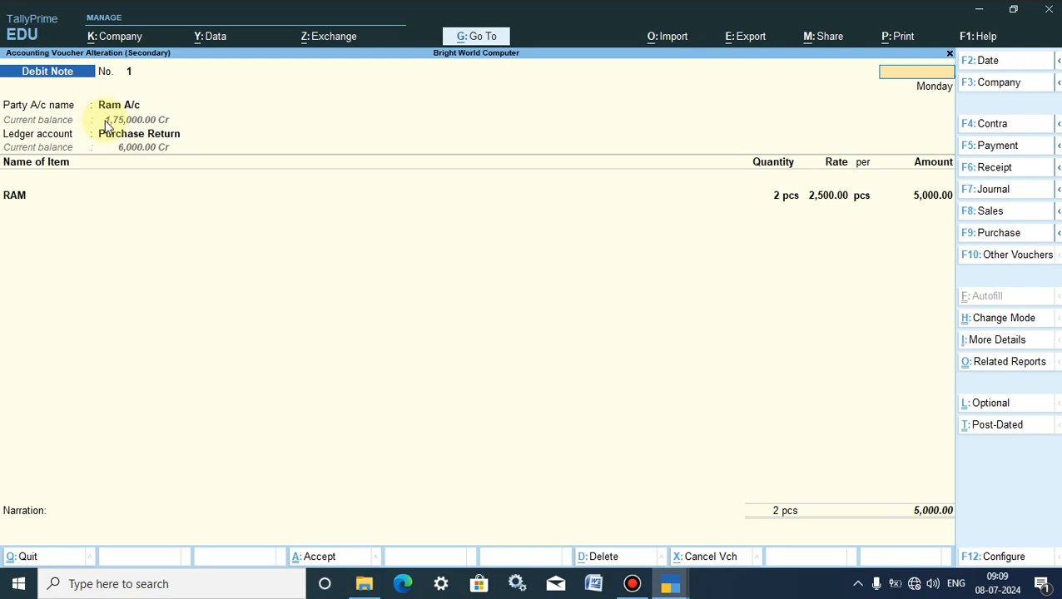
{"action": "key", "text": "Escape"}
{"action": "key", "text": "Escape"}
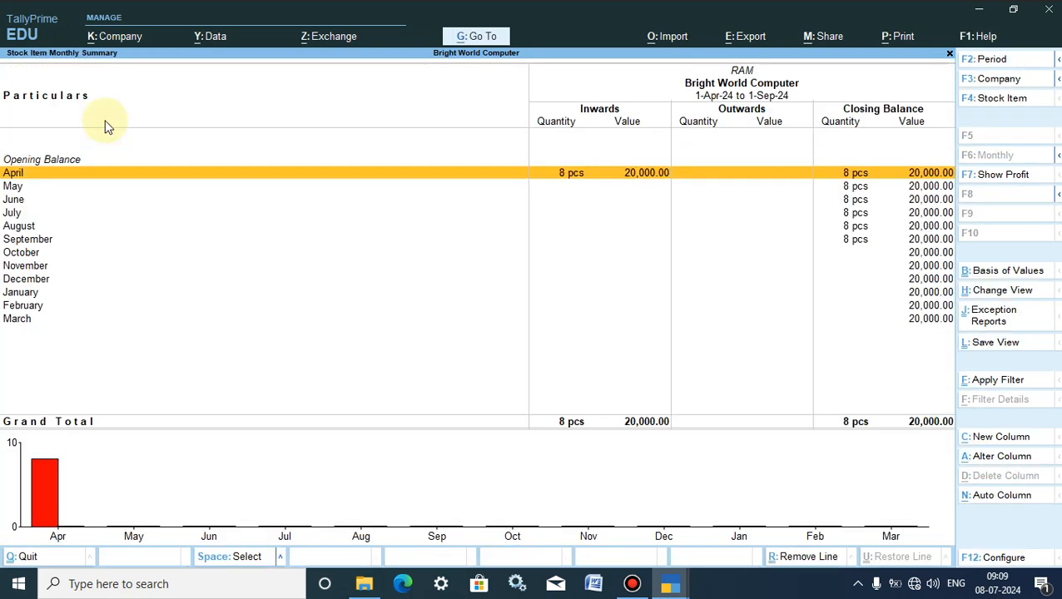
{"action": "key", "text": "Escape"}
{"action": "key", "text": "Escape"}
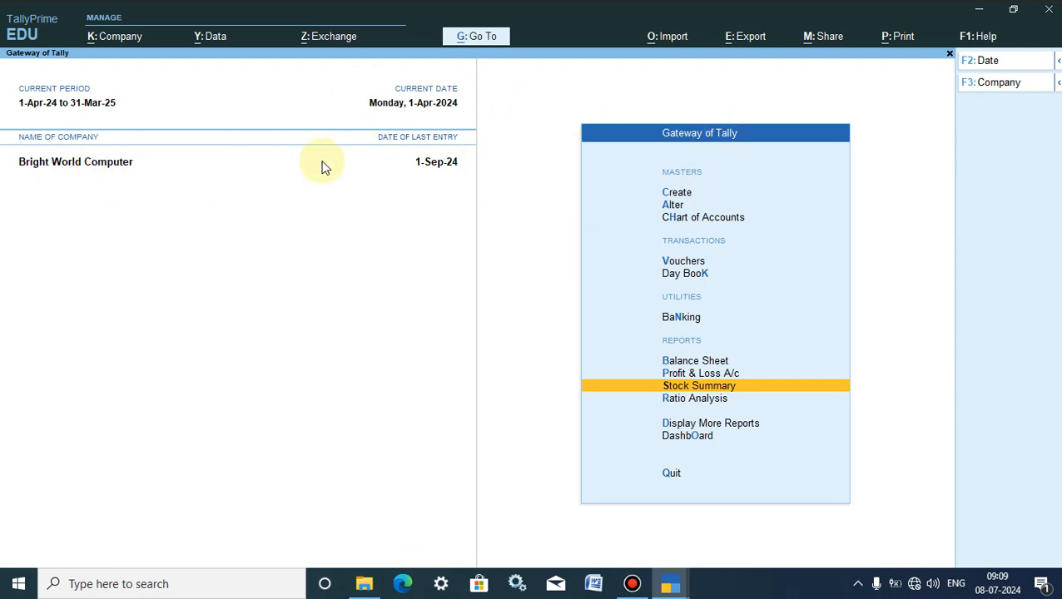
- Examine RAM's April purchase and debit note entries through the Stock Summary
{"action": "left_click", "coordinate": [690, 387]}
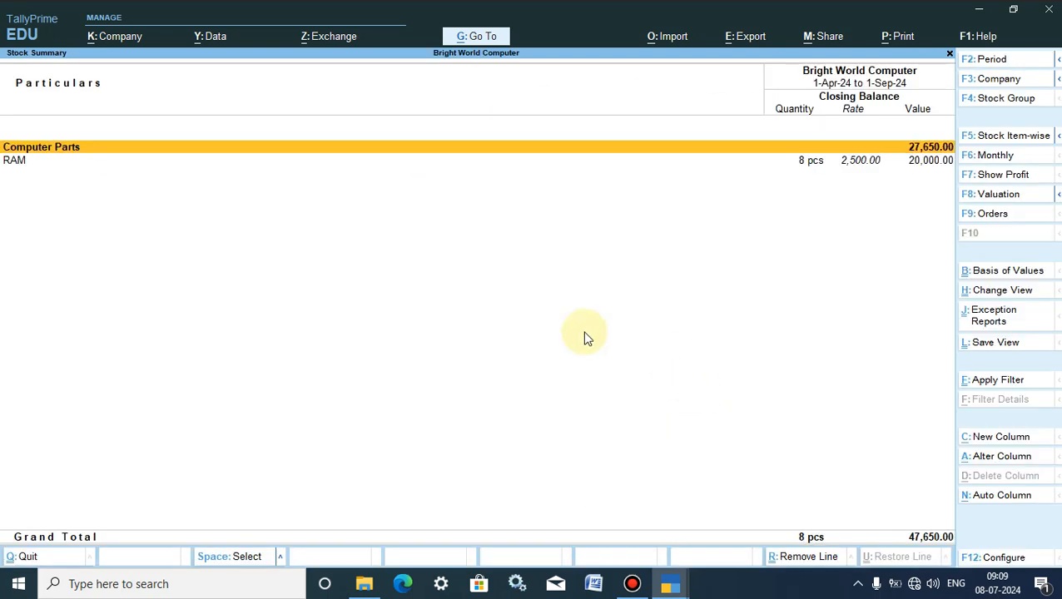
{"action": "left_click", "coordinate": [13, 163]}
{"action": "left_click", "coordinate": [13, 164]}
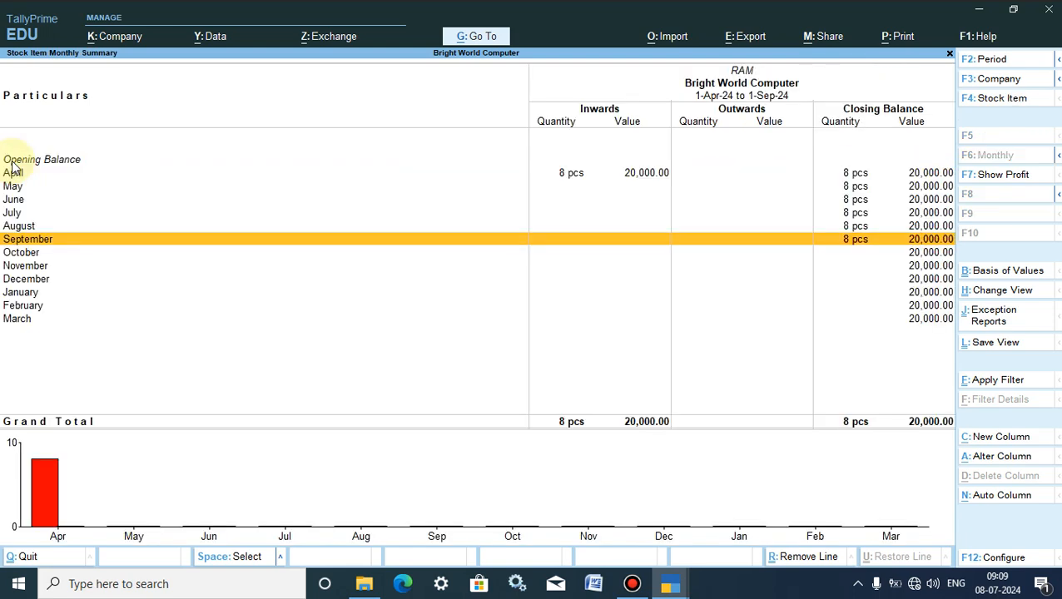
{"action": "key", "text": "Escape"}
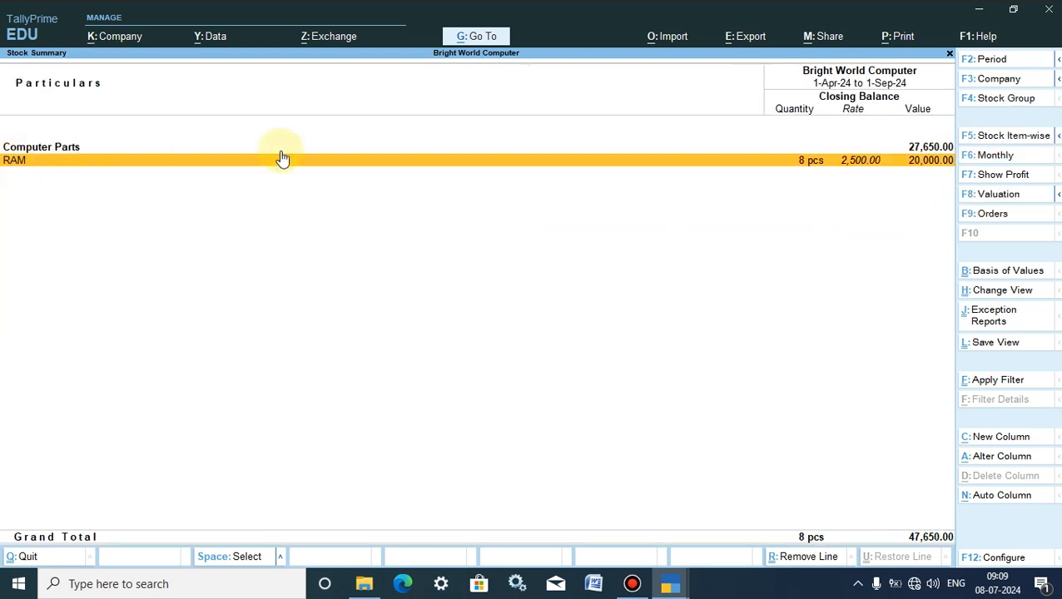
{"action": "left_click", "coordinate": [915, 165]}
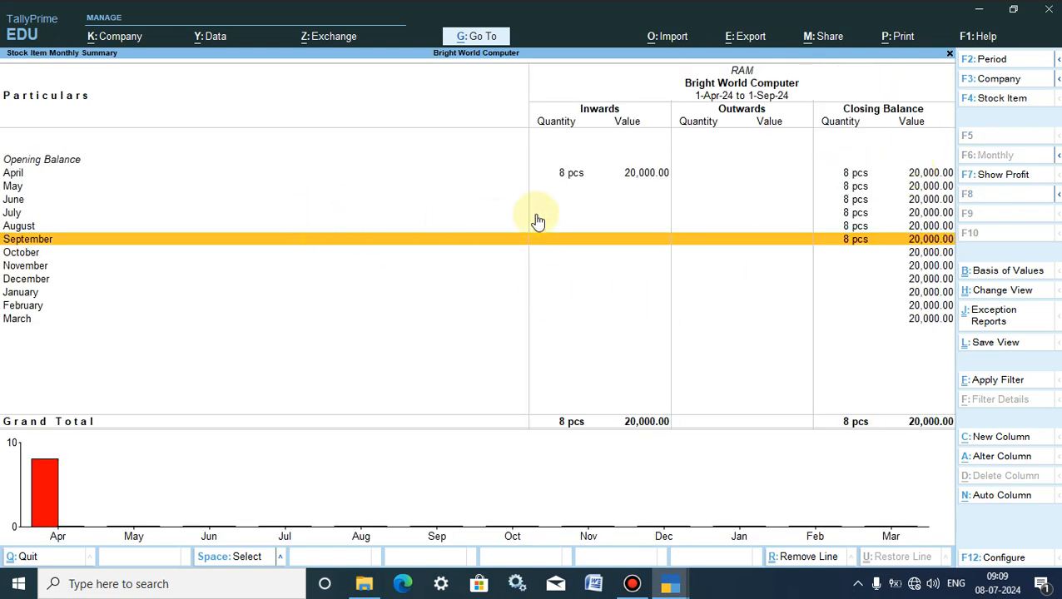
{"action": "left_click", "coordinate": [571, 177]}
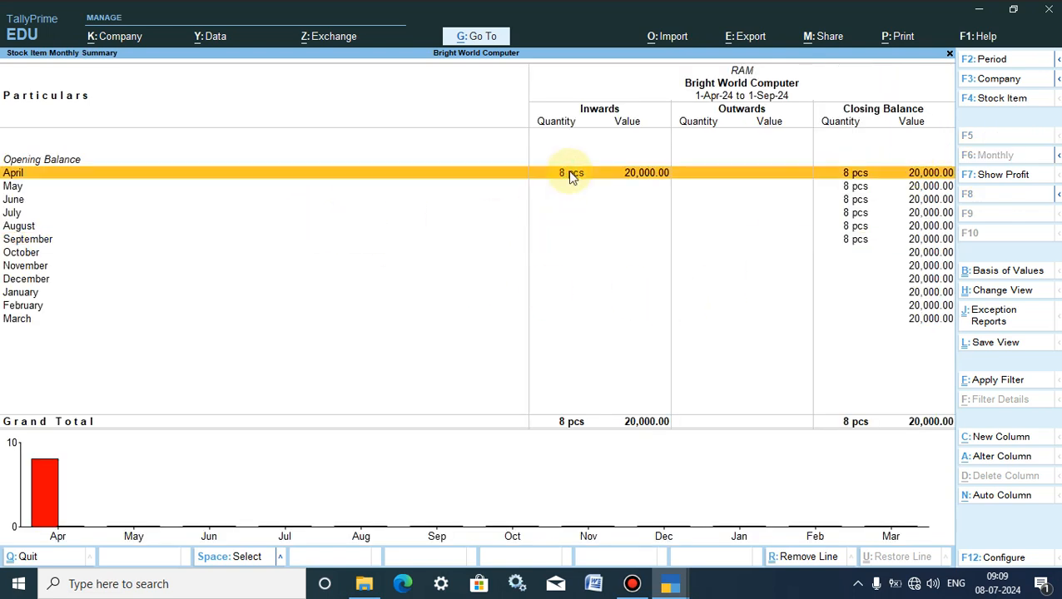
{"action": "left_click", "coordinate": [569, 173]}
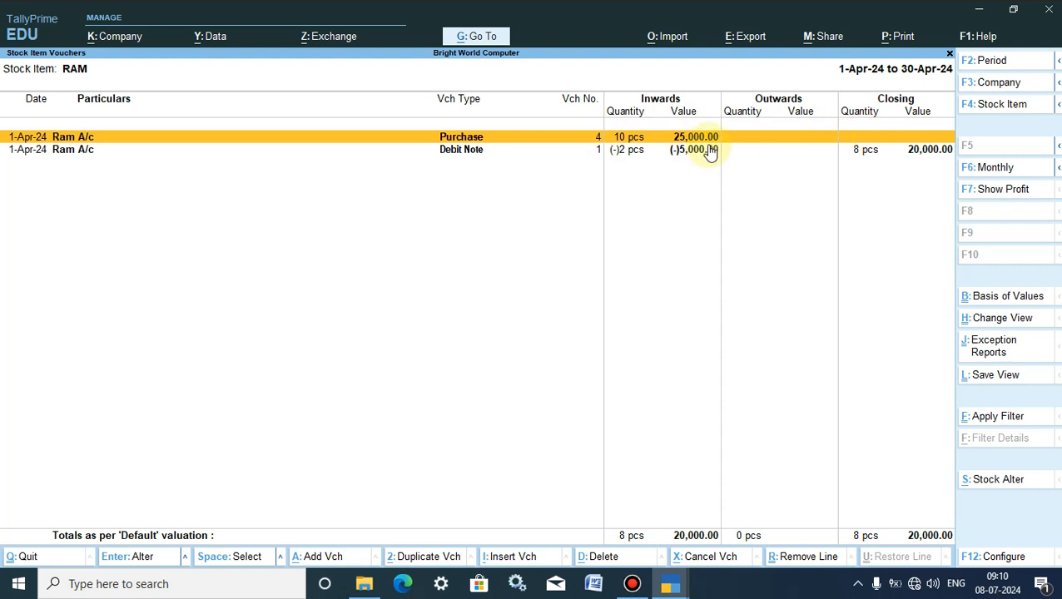
{"action": "left_click", "coordinate": [682, 152]}
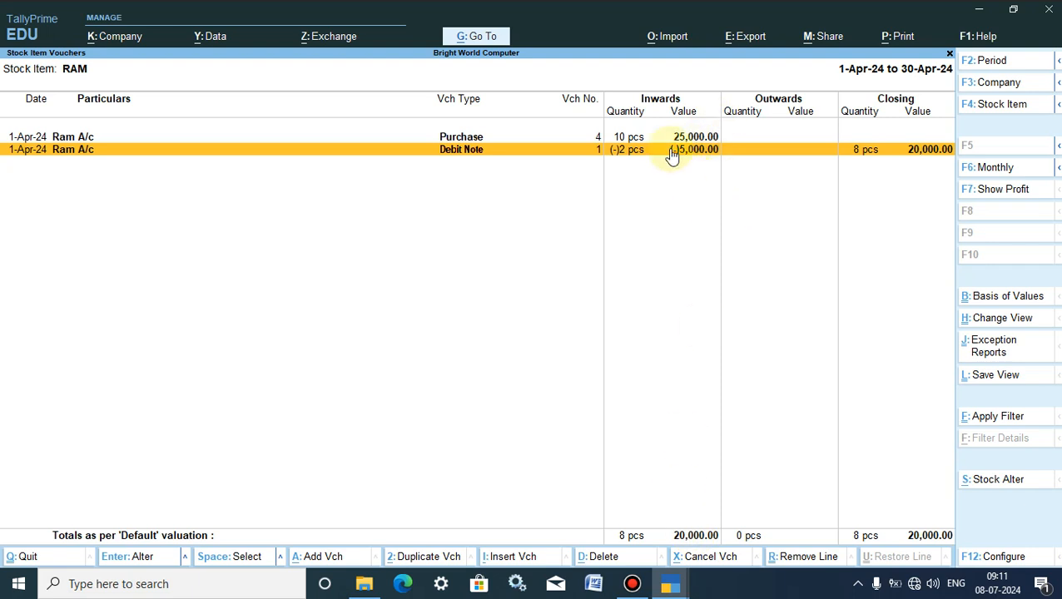
{"action": "left_click", "coordinate": [972, 10]}
{"action": "right_click", "coordinate": [508, 111]}
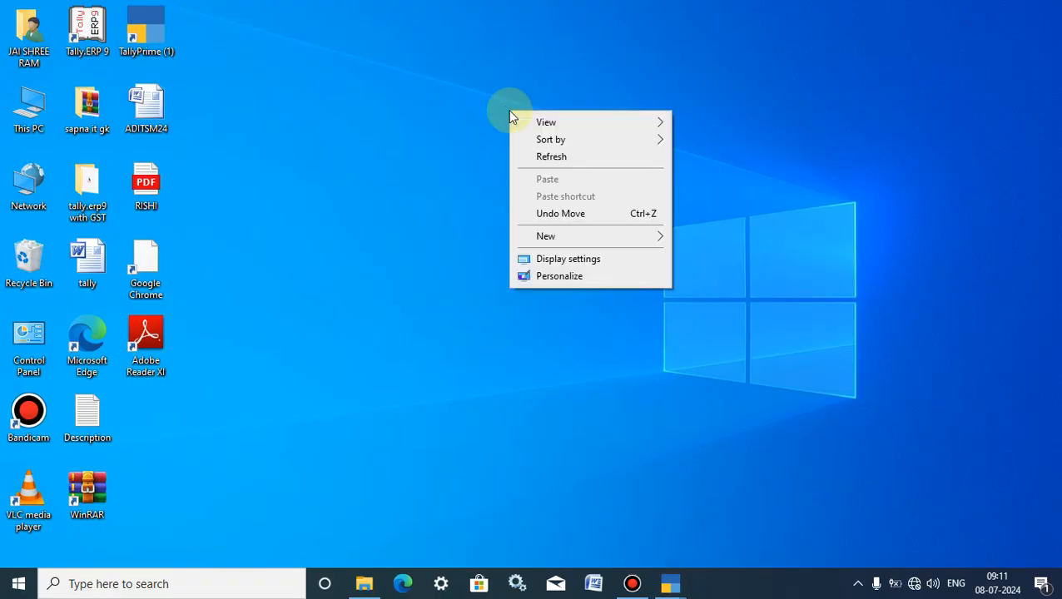
{"action": "left_click", "coordinate": [538, 166]}
{"action": "right_click", "coordinate": [342, 91]}
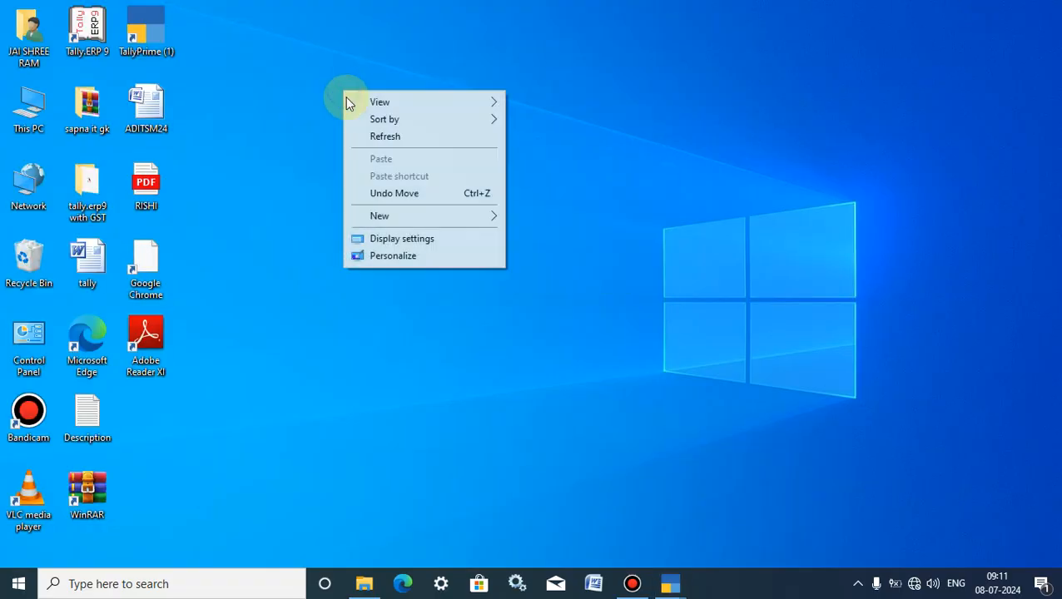
{"action": "left_click", "coordinate": [376, 146]}
{"action": "left_click", "coordinate": [143, 23]}
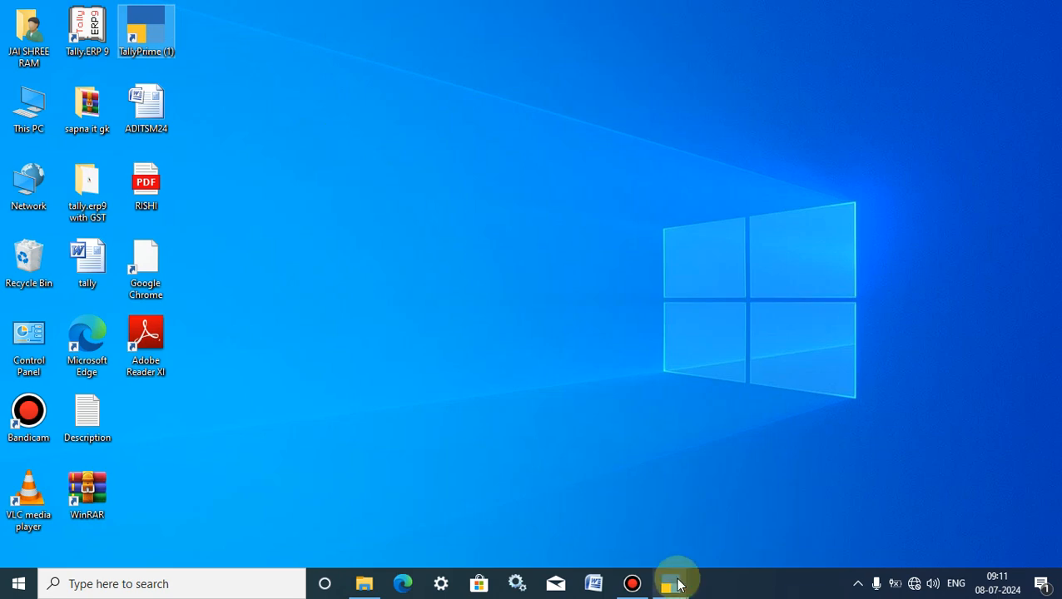
{"action": "mouse_move", "coordinate": [680, 576]}
{"action": "left_click", "coordinate": [617, 524]}
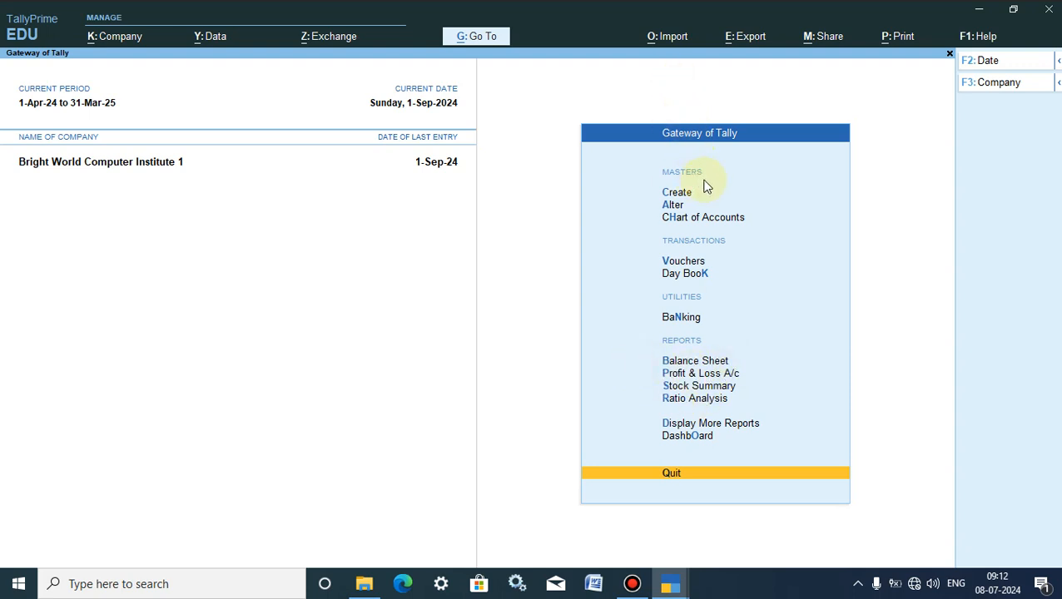
- Start a purchase voucher without a supplier invoice number and choose the supplier's ledger as the party account
{"action": "left_click", "coordinate": [677, 261]}
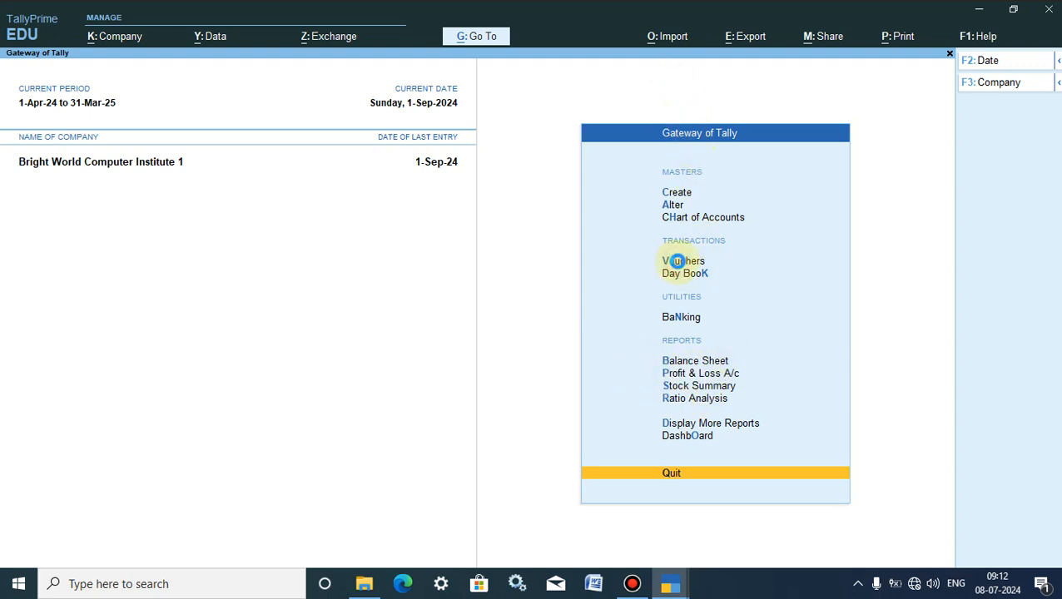
{"action": "left_click", "coordinate": [677, 262]}
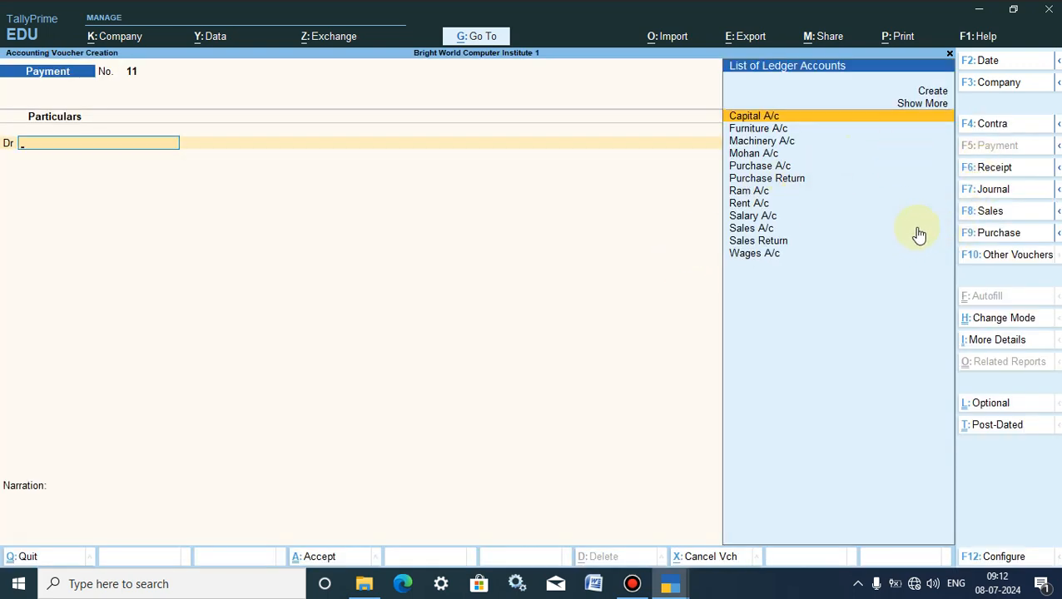
{"action": "left_click", "coordinate": [999, 235]}
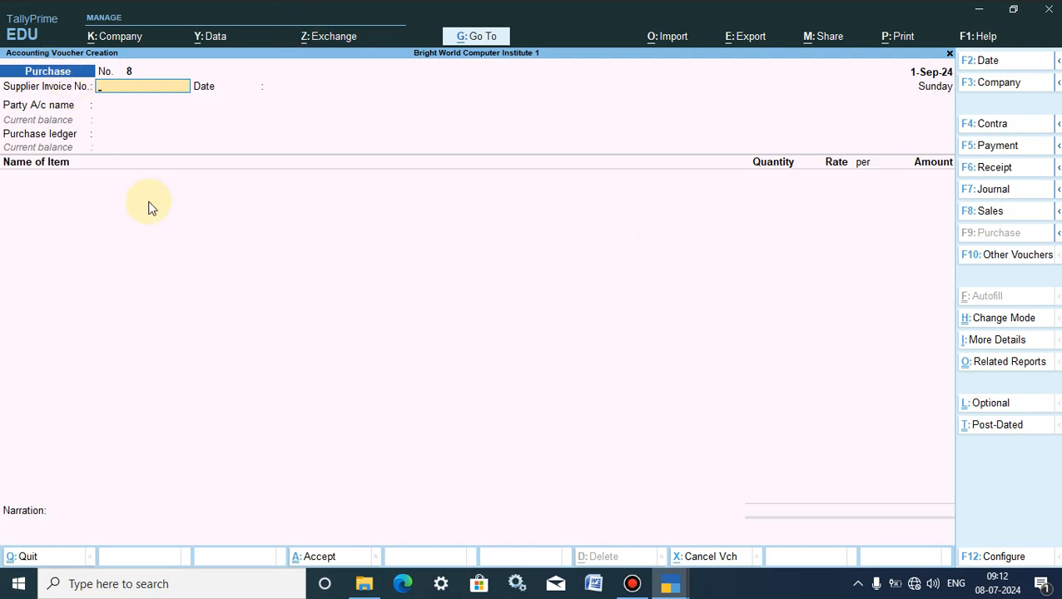
{"action": "key", "text": "Return"}
{"action": "key", "text": "Return"}
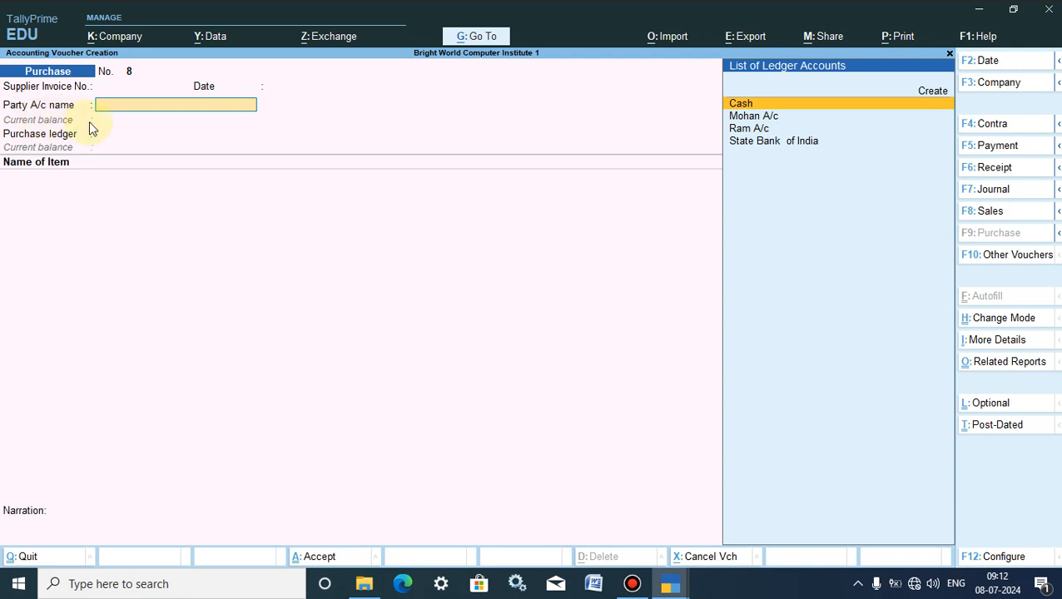
{"action": "type", "text": "RAM"}
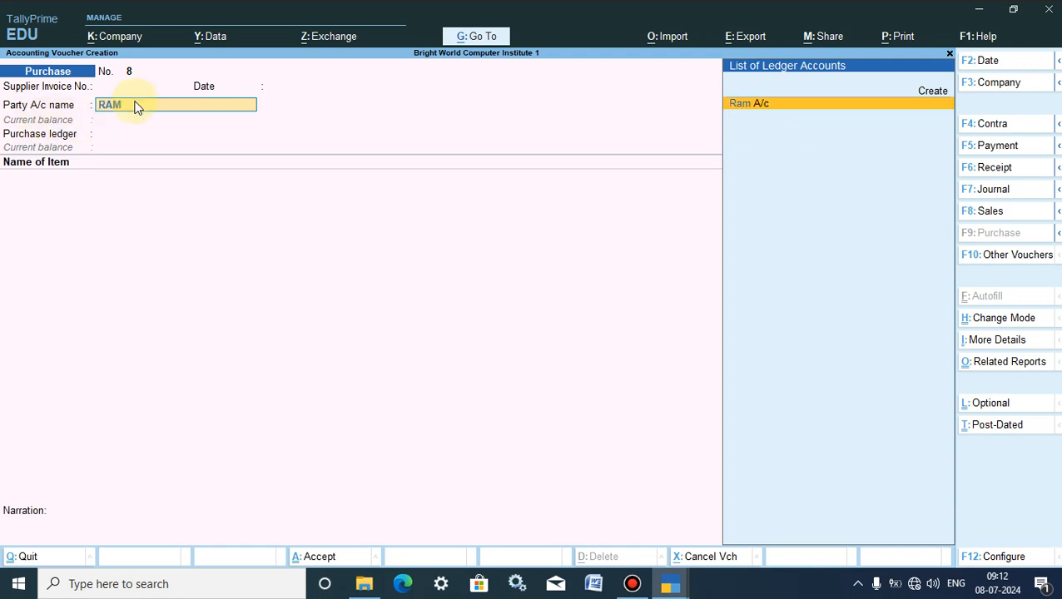
{"action": "key", "text": "Return"}
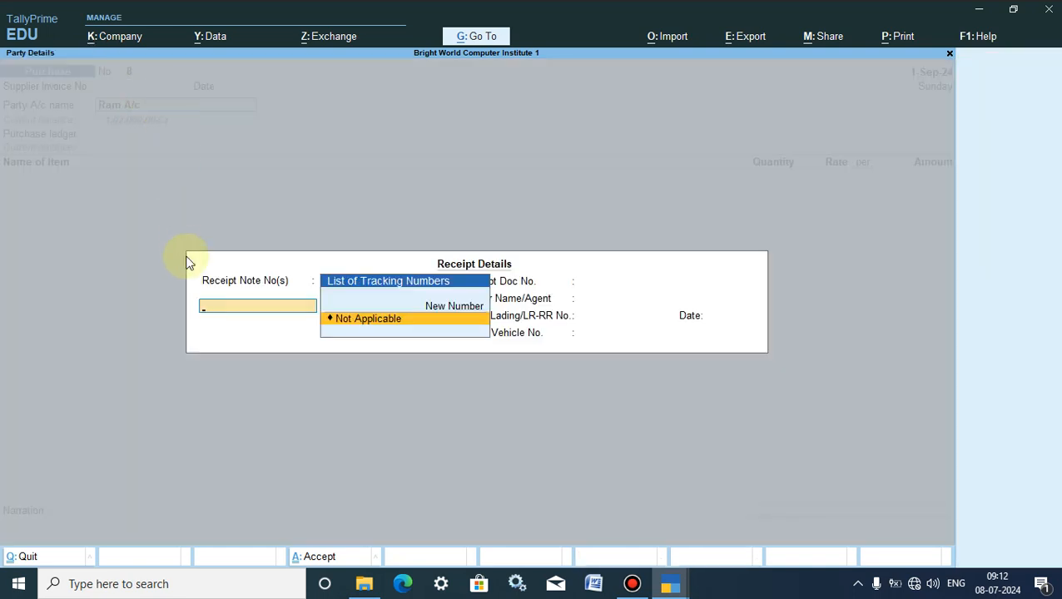
- Leave the receipt note as Not Applicable, accept the remaining receipt and party details, and use Purchase A/c as the purchase ledger
{"action": "key", "text": "Return"}
{"action": "key", "text": "Return"}
{"action": "key", "text": "Return"}
{"action": "key", "text": "Return"}
{"action": "key", "text": "Return"}
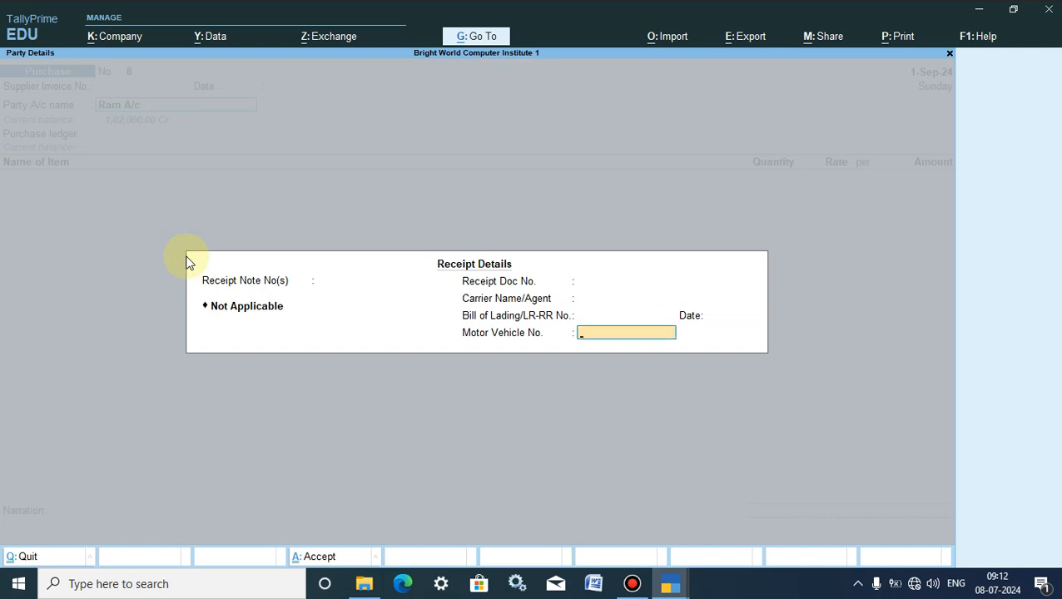
{"action": "key", "text": "Return"}
{"action": "key", "text": "Return"}
{"action": "key", "text": "Return"}
{"action": "key", "text": "Return"}
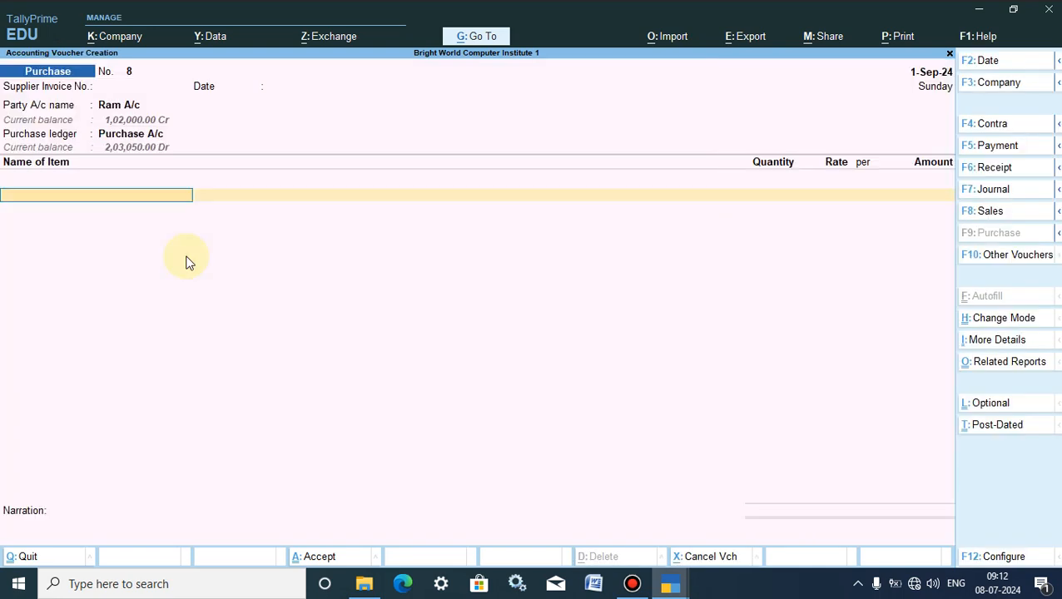
{"action": "key", "text": "BackSpace"}
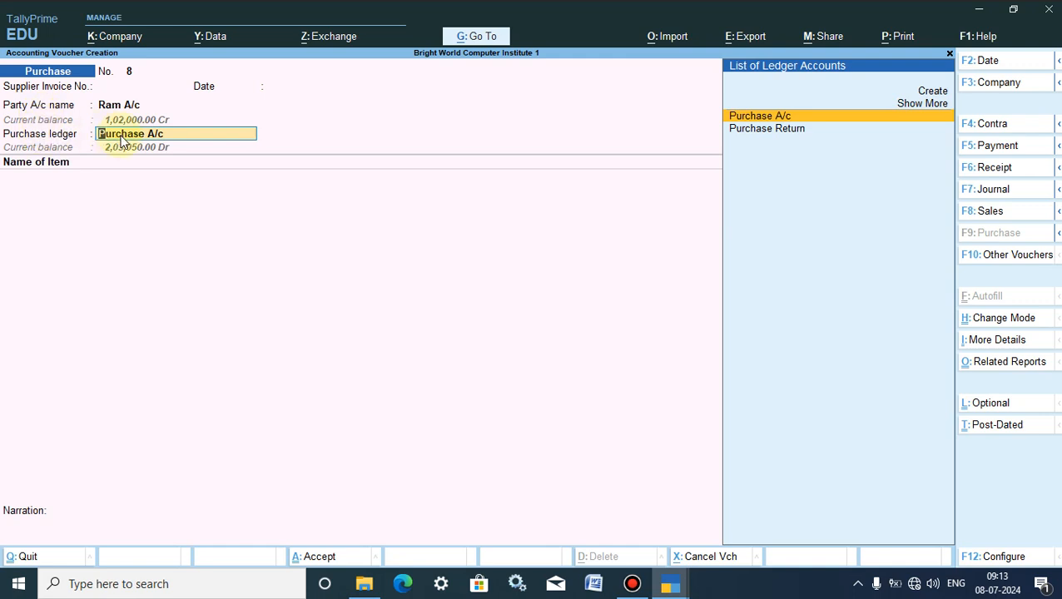
{"action": "key", "text": "Return"}
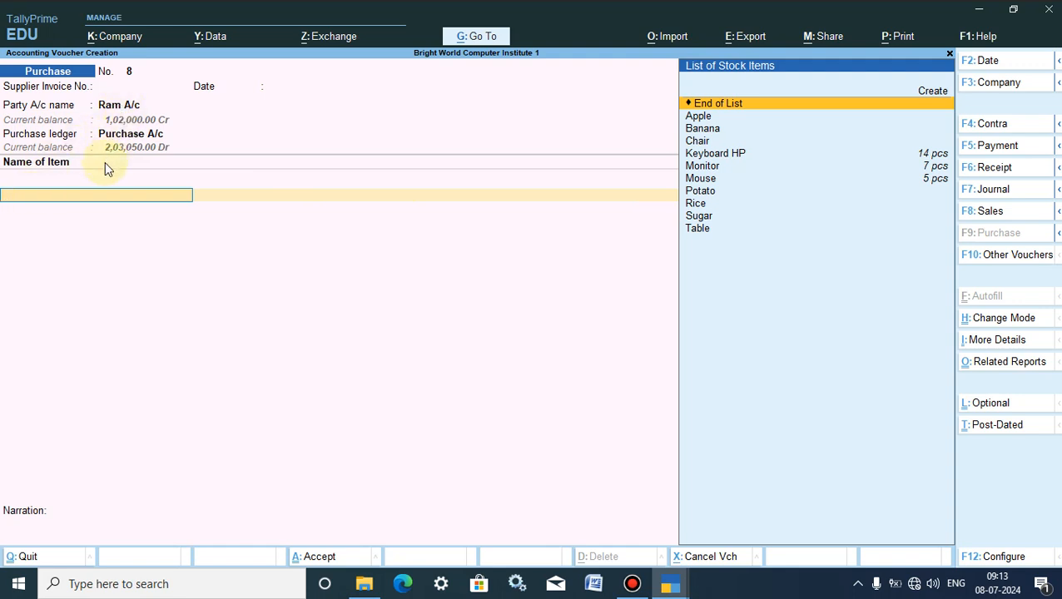
- Start a new stock item named RAM from the voucher, without an alias, under the Primary group
{"action": "key", "text": "alt+c"}
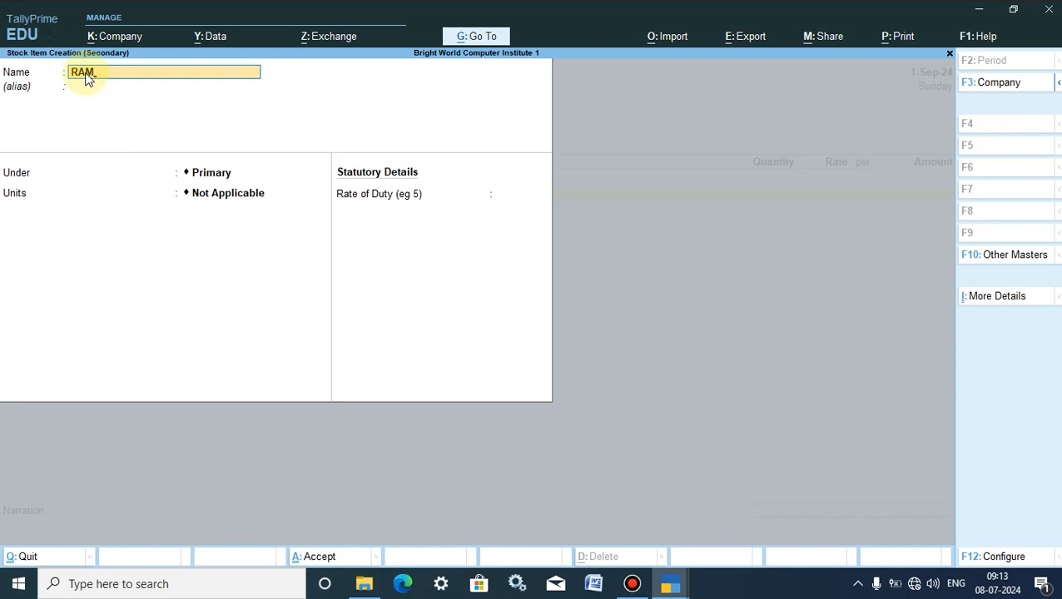
{"action": "type", "text": "RAM"}
{"action": "key", "text": "Return"}
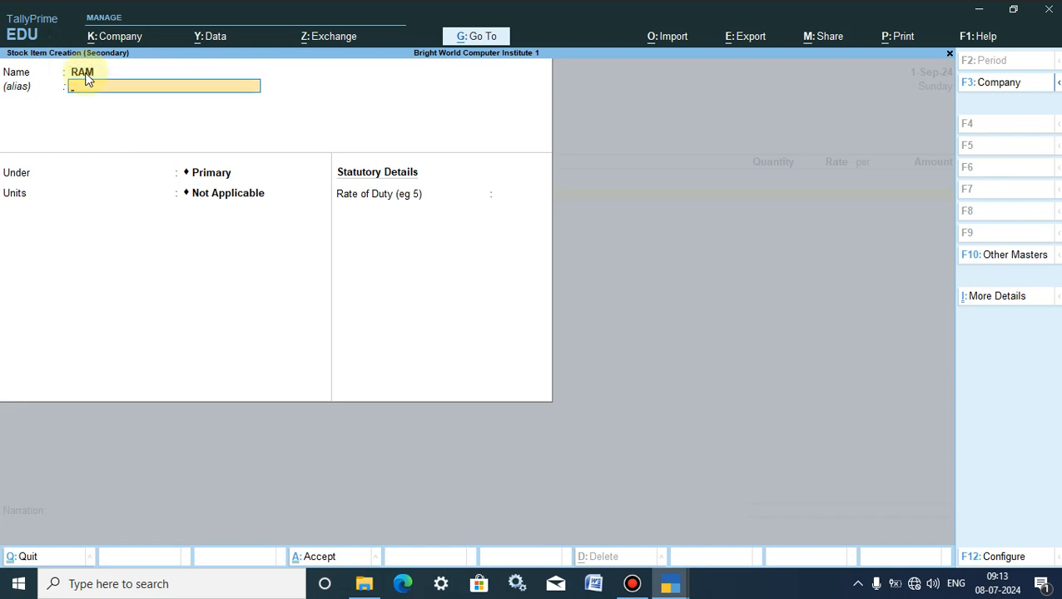
{"action": "left_click", "coordinate": [185, 169]}
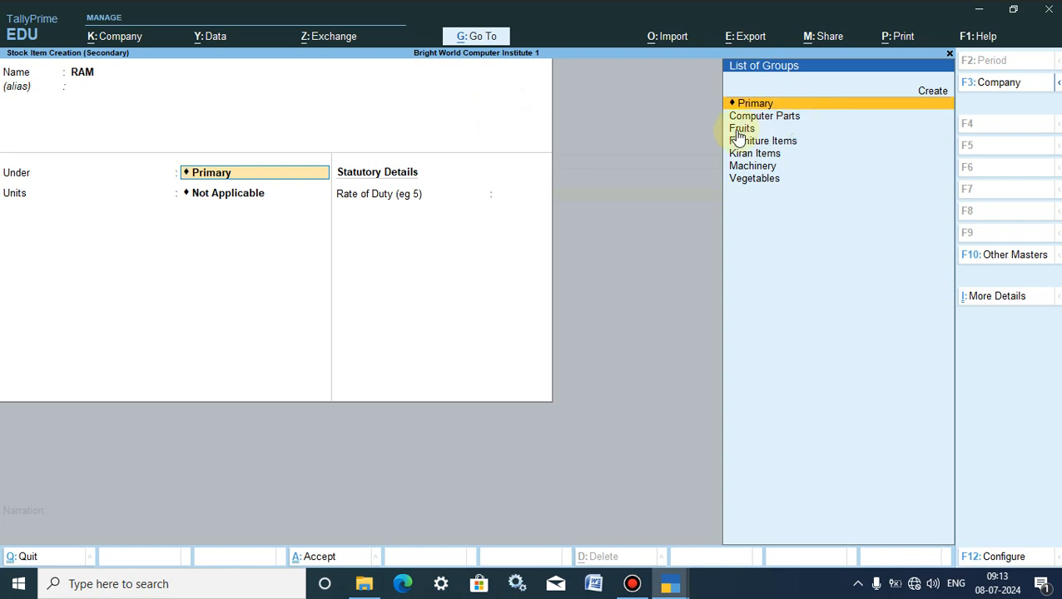
{"action": "key", "text": "Return"}
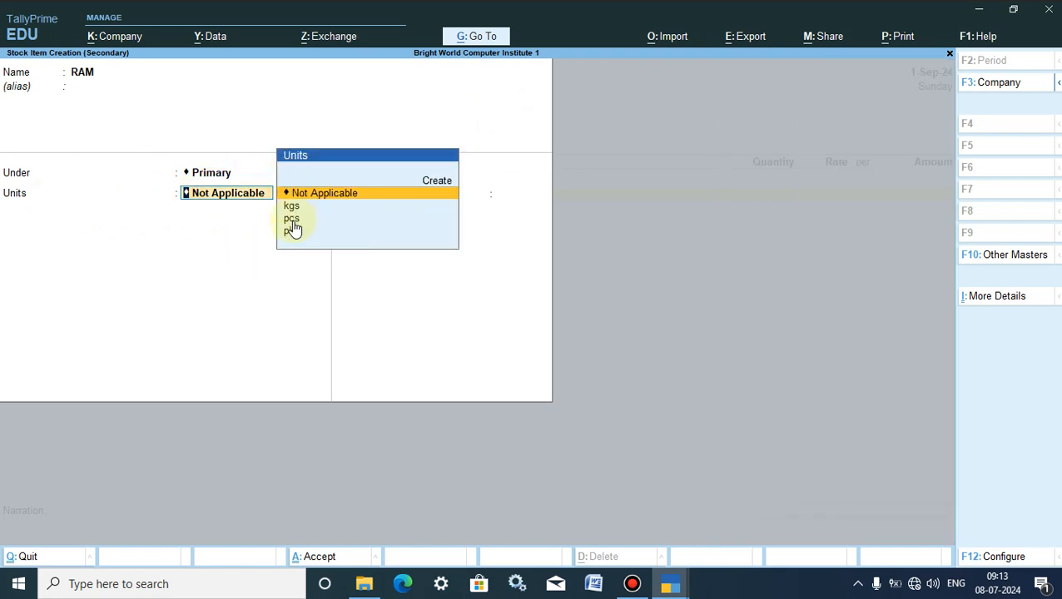
{"action": "key", "text": "alt+c"}
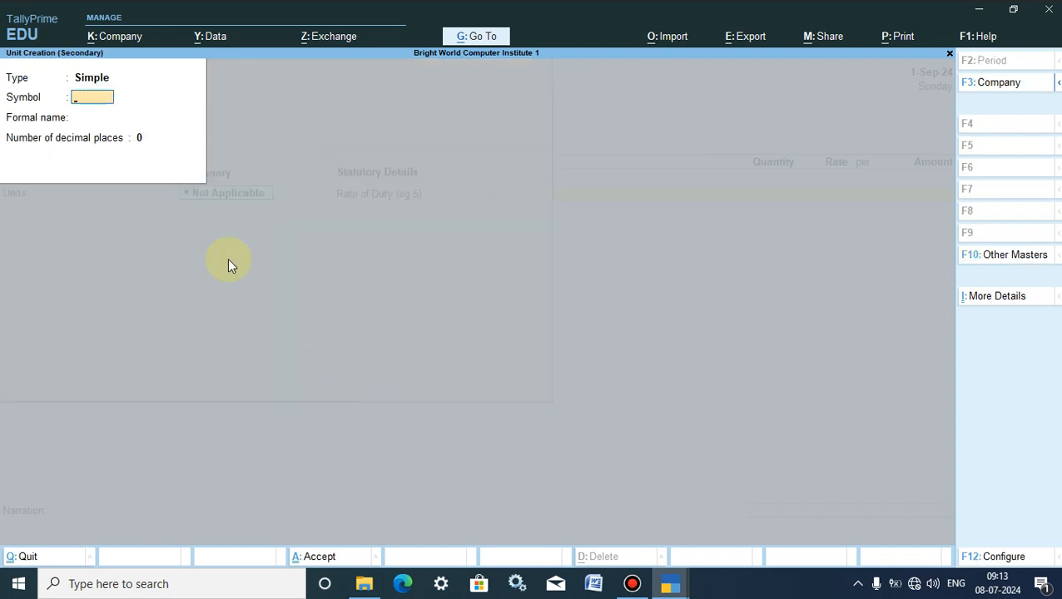
{"action": "key", "text": "Return"}
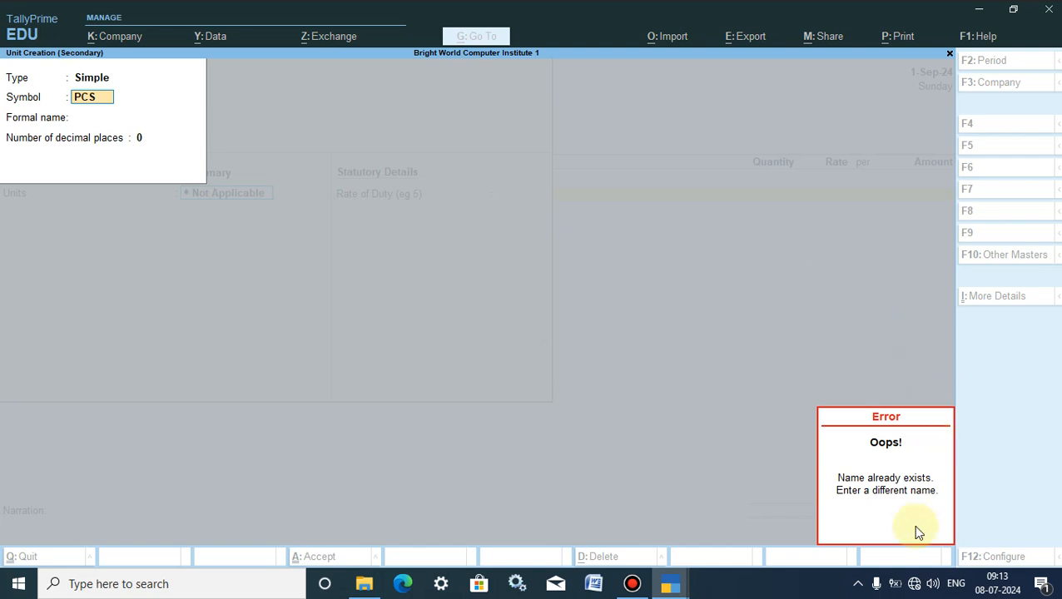
{"action": "key", "text": "Escape"}
{"action": "key", "text": "BackSpace"}
{"action": "key", "text": "Escape"}
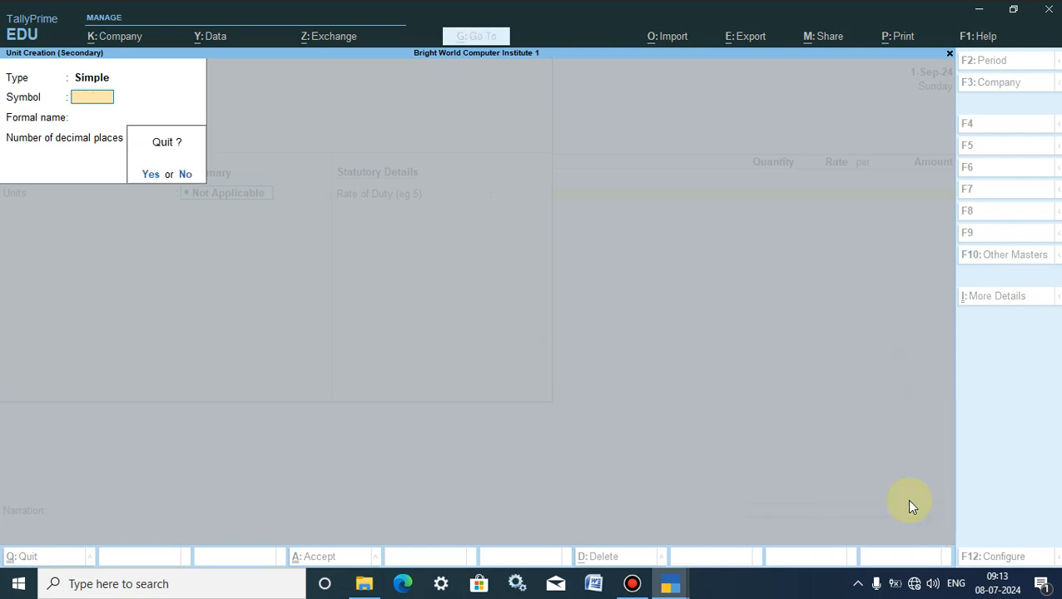
{"action": "key", "text": "Return"}
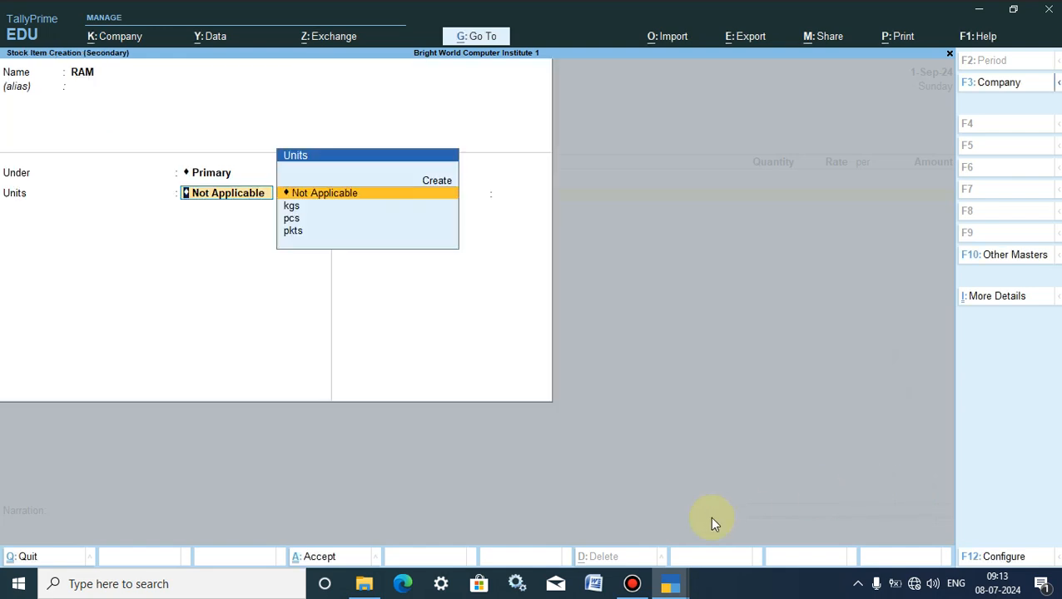
- Set the RAM stock item's unit to pcs, leave the rate of duty at 0, and save the item
{"action": "key", "text": "Down"}
{"action": "key", "text": "Down"}
{"action": "key", "text": "Return"}
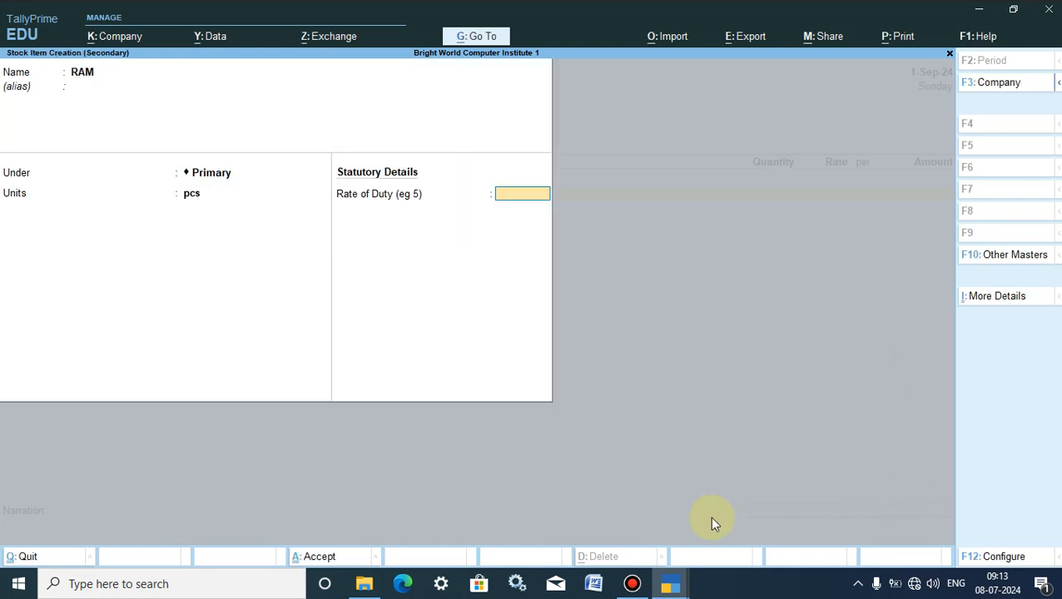
{"action": "key", "text": "Return"}
{"action": "key", "text": "Return"}
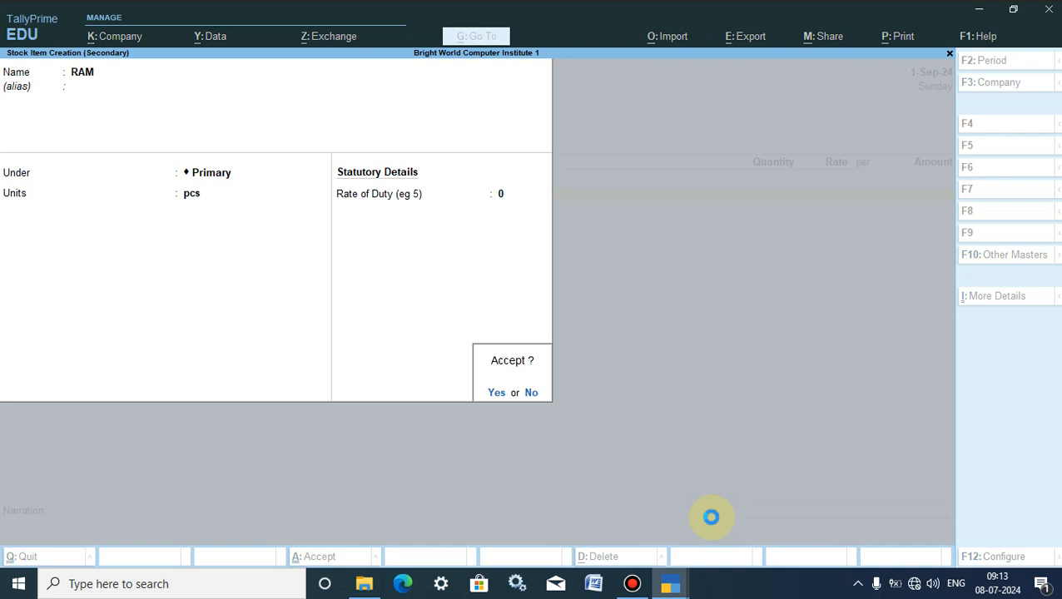
{"action": "key", "text": "Escape"}
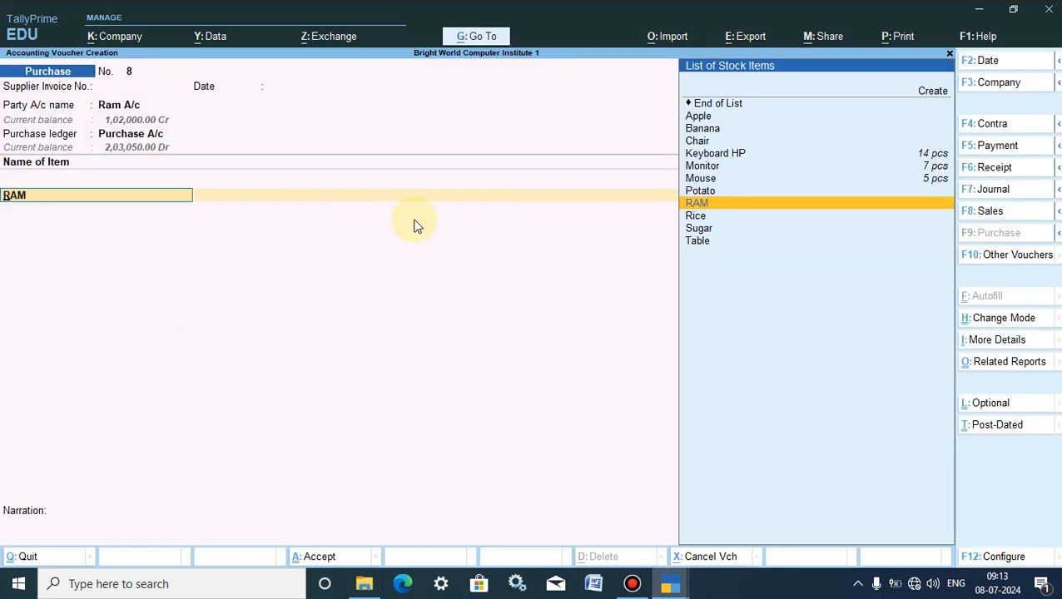
- Add 10 pcs of RAM at a rate of 2,500 to the purchase voucher, with tracking and order numbers Not Applicable
{"action": "left_click", "coordinate": [726, 207]}
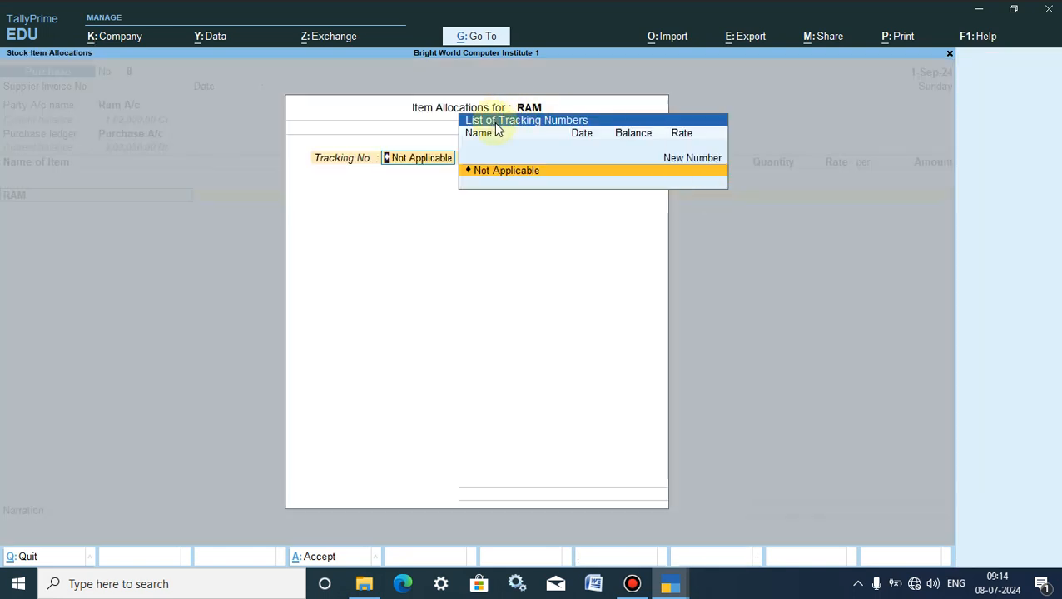
{"action": "left_click", "coordinate": [500, 172]}
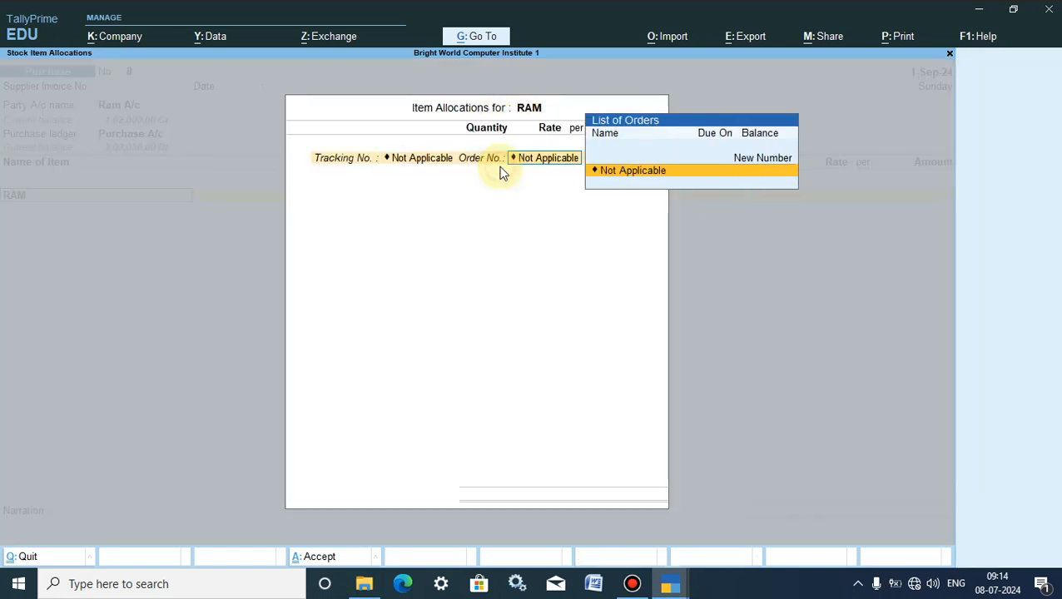
{"action": "left_click", "coordinate": [640, 173]}
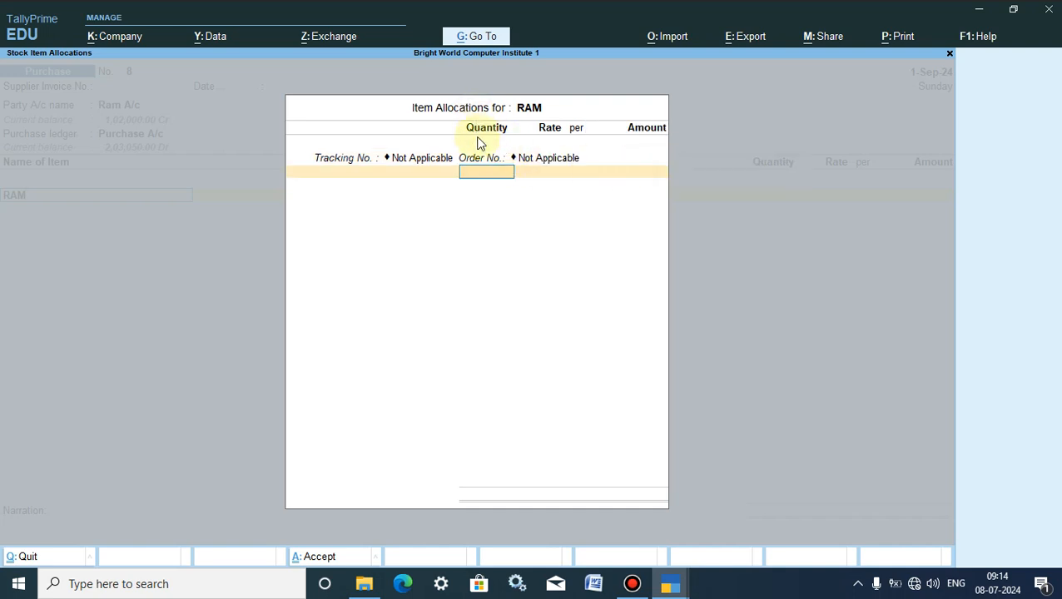
{"action": "type", "text": "10"}
{"action": "key", "text": "Return"}
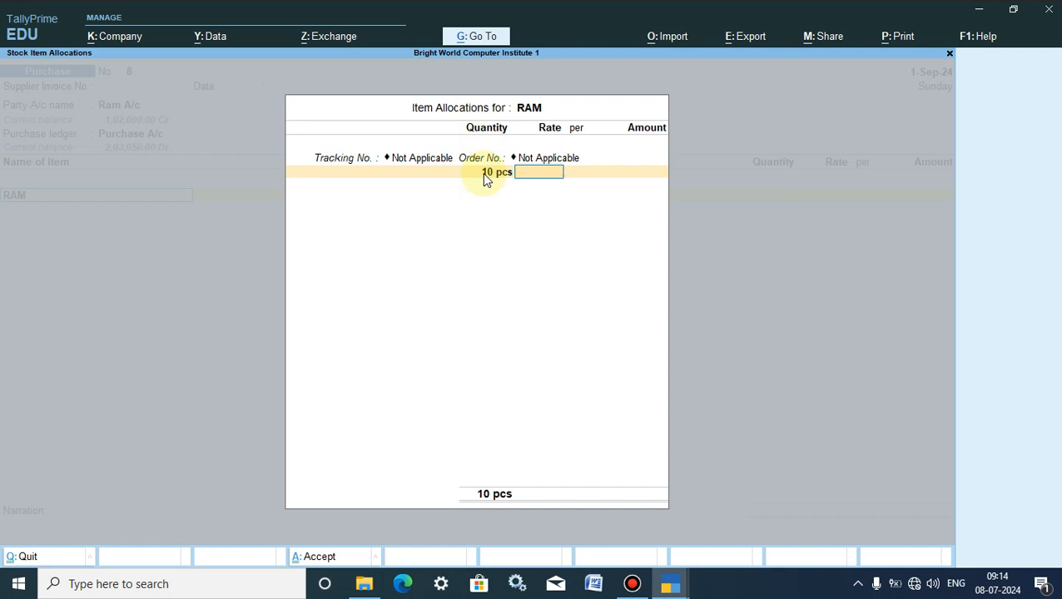
{"action": "key", "text": "Return"}
{"action": "key", "text": "Return"}
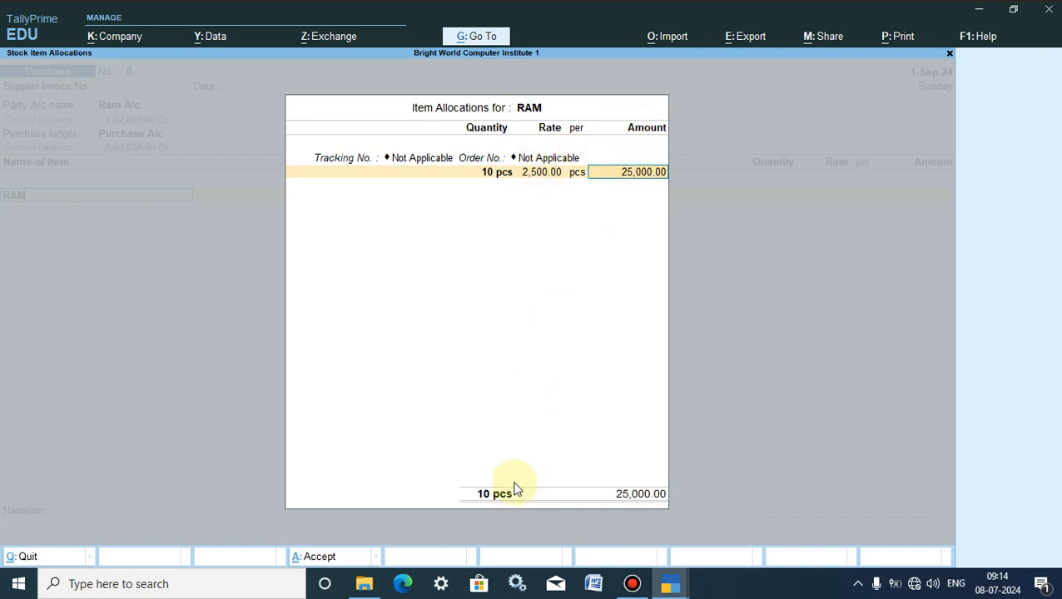
{"action": "key", "text": "Return"}
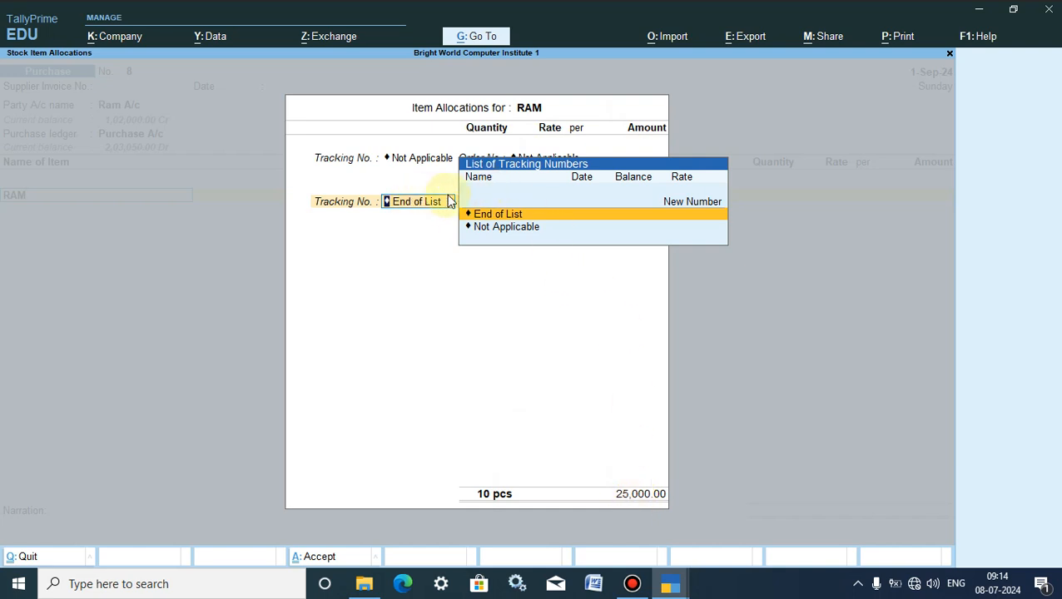
{"action": "left_click", "coordinate": [487, 215]}
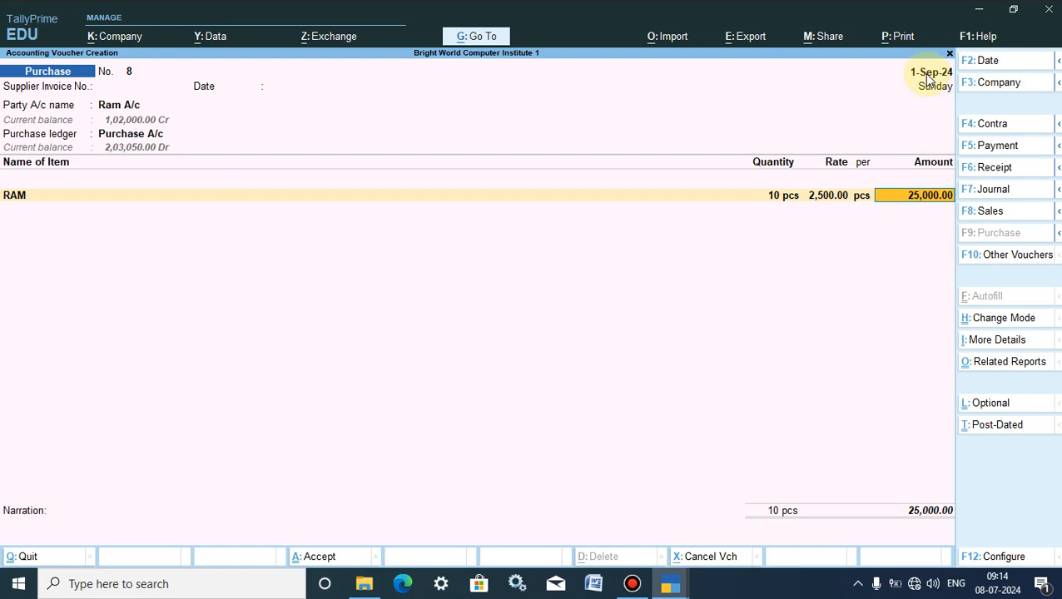
- Set the purchase voucher's date to 1-Apr-24 and save the voucher
{"action": "left_click", "coordinate": [967, 65]}
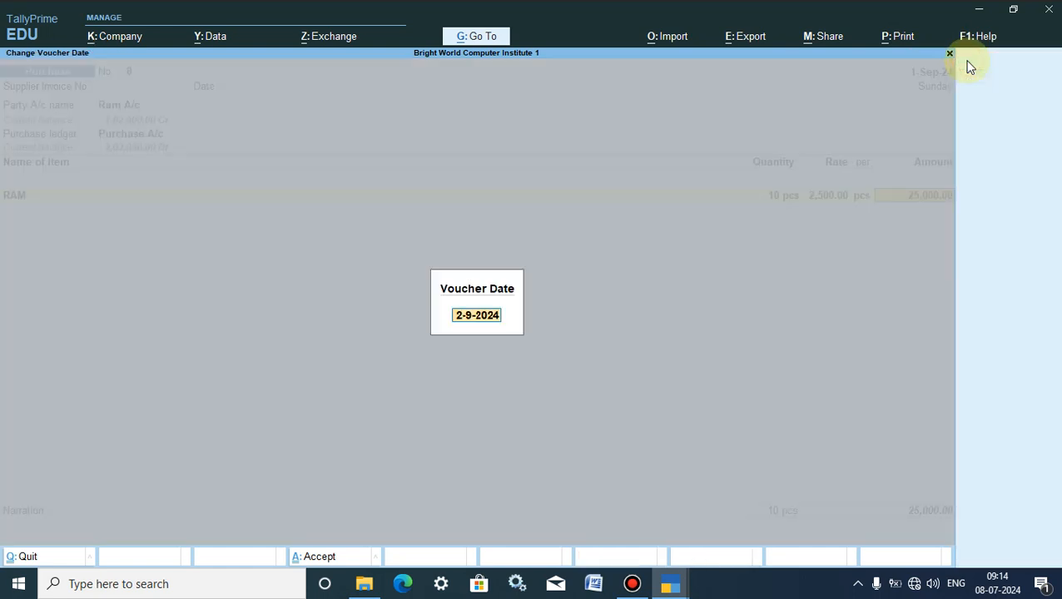
{"action": "type", "text": "1.4"}
{"action": "key", "text": "Return"}
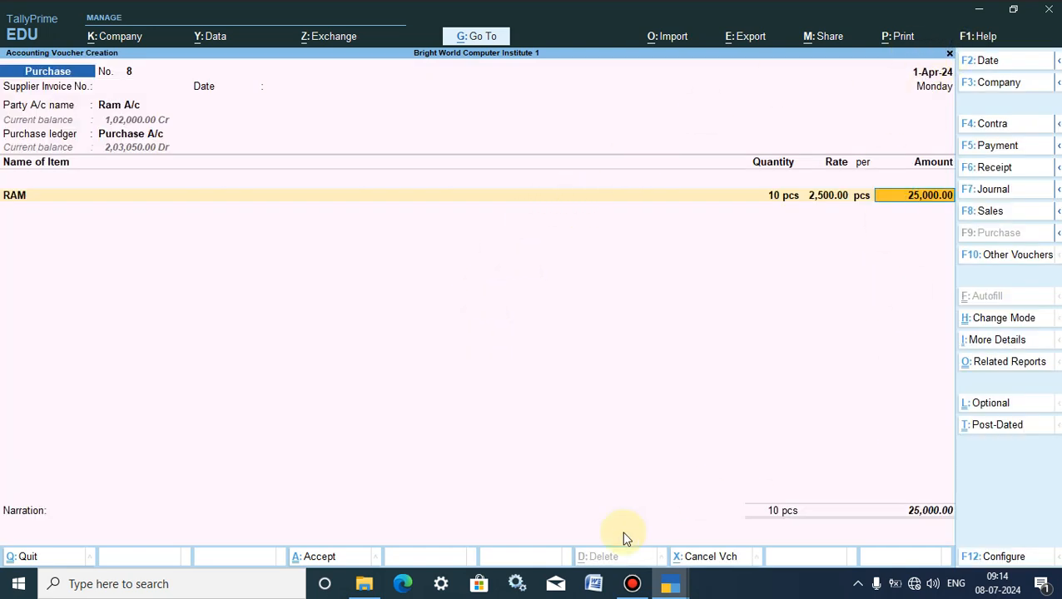
{"action": "left_click", "coordinate": [316, 564]}
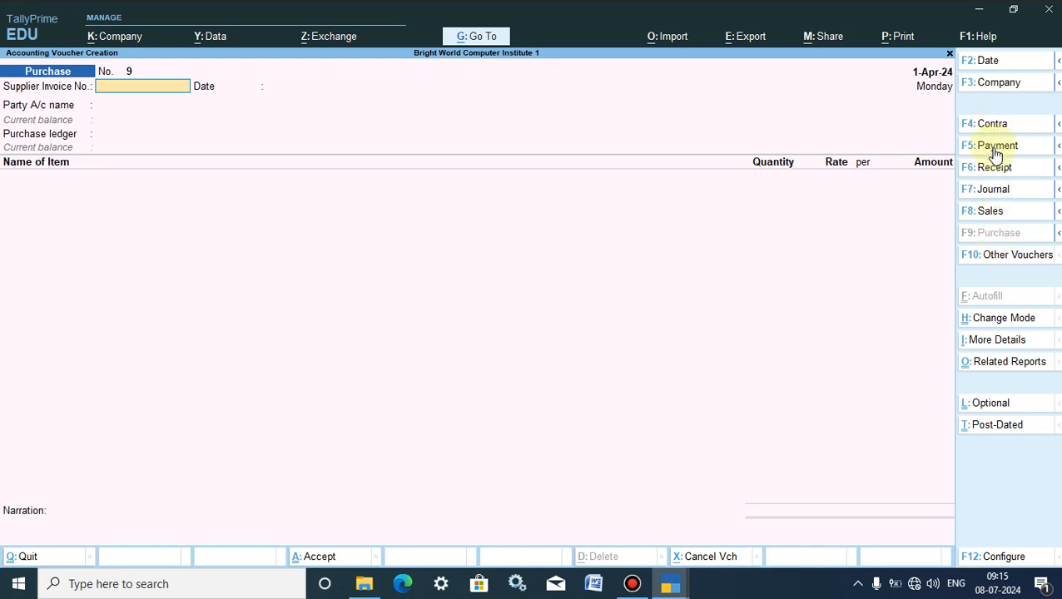
- Start a debit note voucher and choose the supplier's ledger as the party account
{"action": "left_click", "coordinate": [1056, 147]}
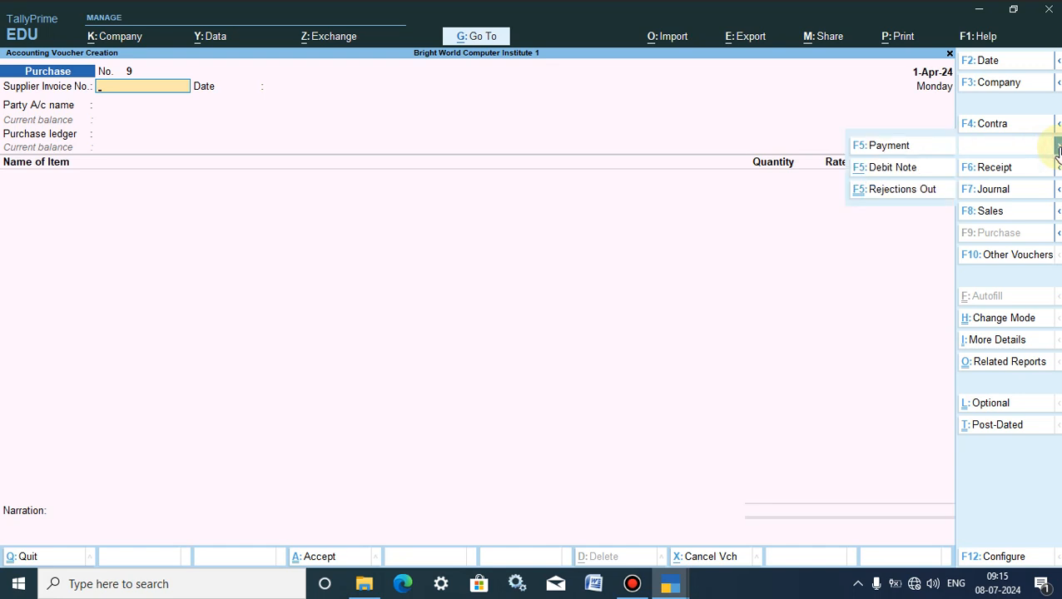
{"action": "left_click", "coordinate": [889, 169]}
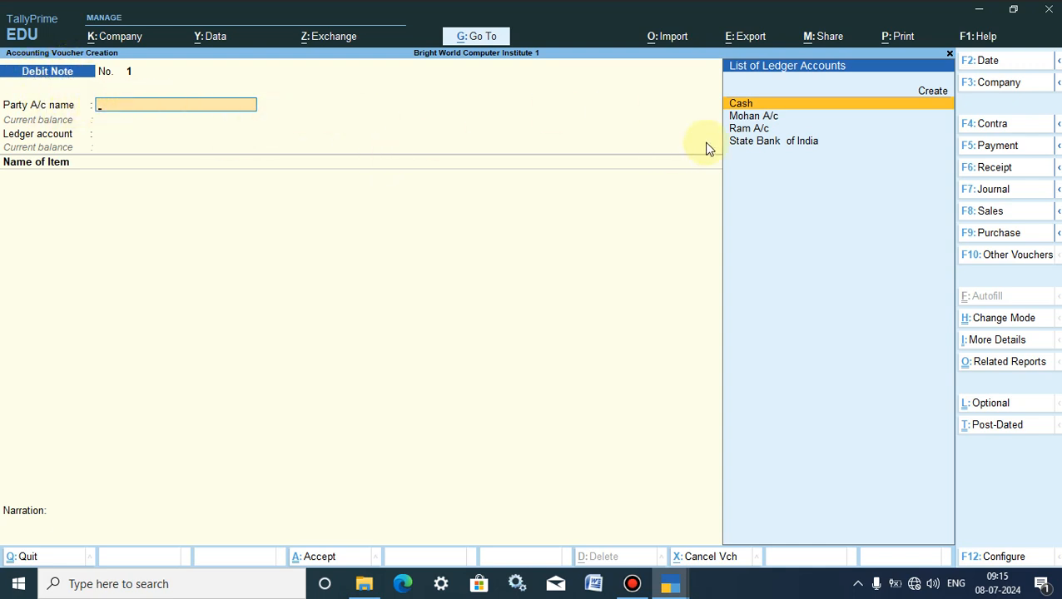
{"action": "left_click", "coordinate": [737, 130]}
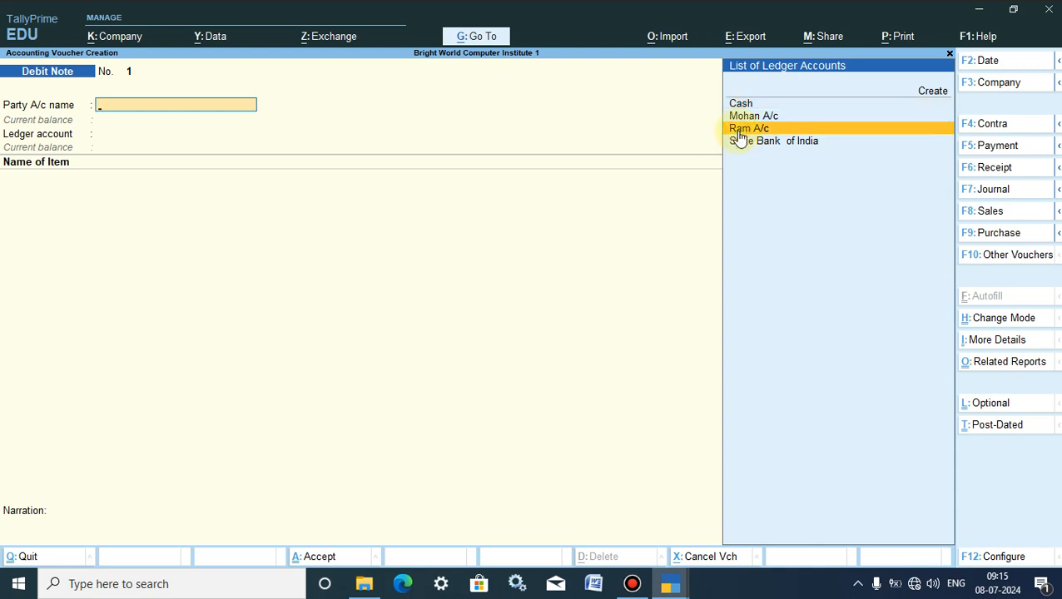
{"action": "left_click", "coordinate": [739, 133]}
- Accept the debit note's dispatch, original invoice and party details without additions, and use Purchase A/c as the ledger account
{"action": "key", "text": "Return"}
{"action": "key", "text": "Return"}
{"action": "key", "text": "Return"}
{"action": "key", "text": "Return"}
{"action": "key", "text": "Return"}
{"action": "key", "text": "Return"}
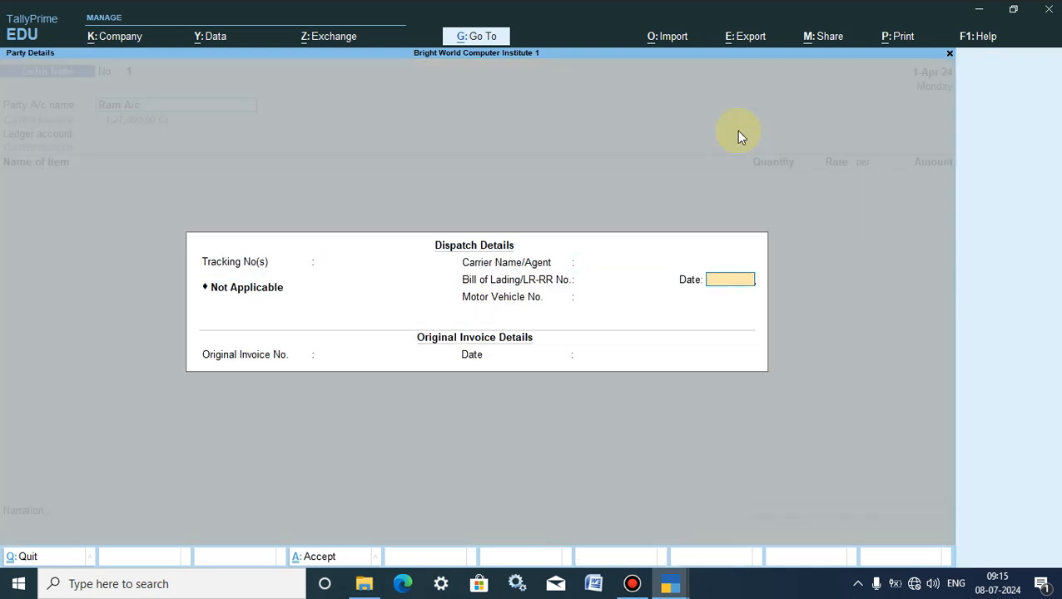
{"action": "key", "text": "Return"}
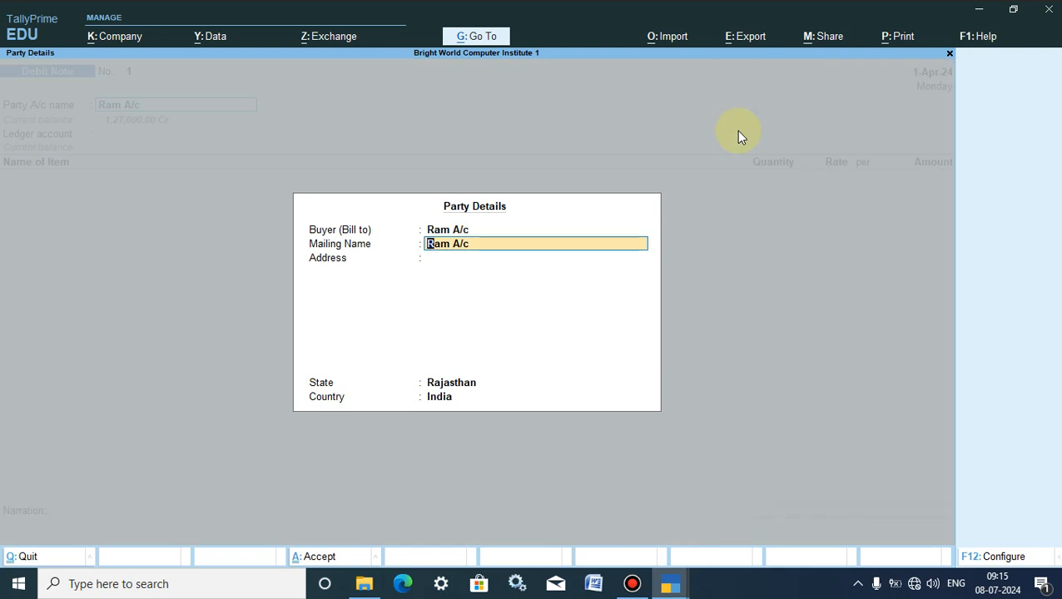
{"action": "type", "text": "\\"}
{"action": "key", "text": "Return"}
{"action": "key", "text": "BackSpace"}
{"action": "key", "text": "Return"}
{"action": "key", "text": "Return"}
{"action": "key", "text": "Return"}
{"action": "key", "text": "Return"}
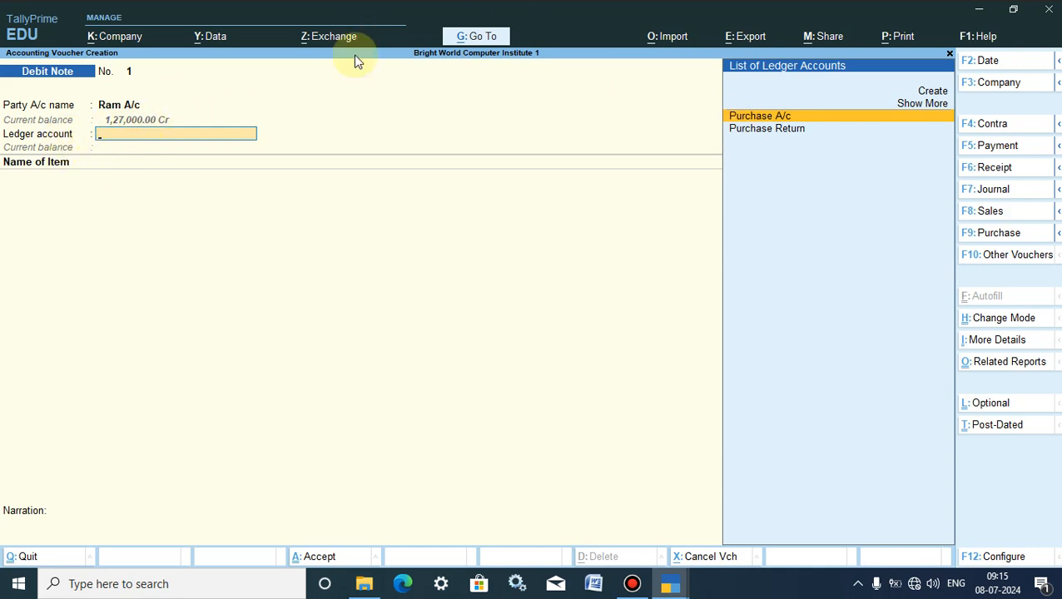
{"action": "left_click", "coordinate": [764, 119]}
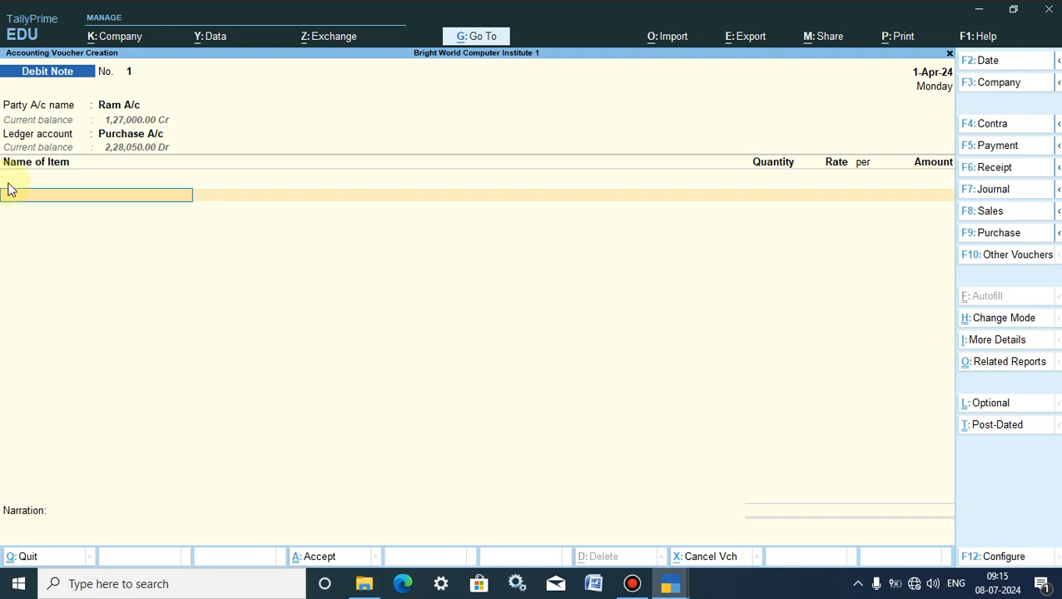
- Add 2 pcs of RAM at the 2,500 rate to the debit note, with tracking and order numbers Not Applicable
{"action": "type", "text": "RA"}
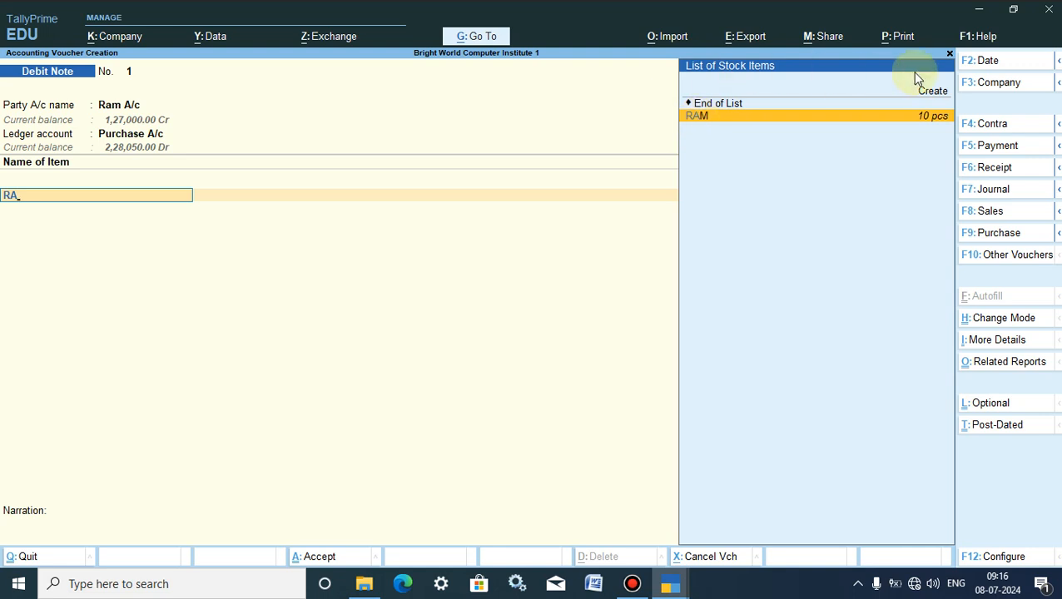
{"action": "left_click", "coordinate": [922, 119]}
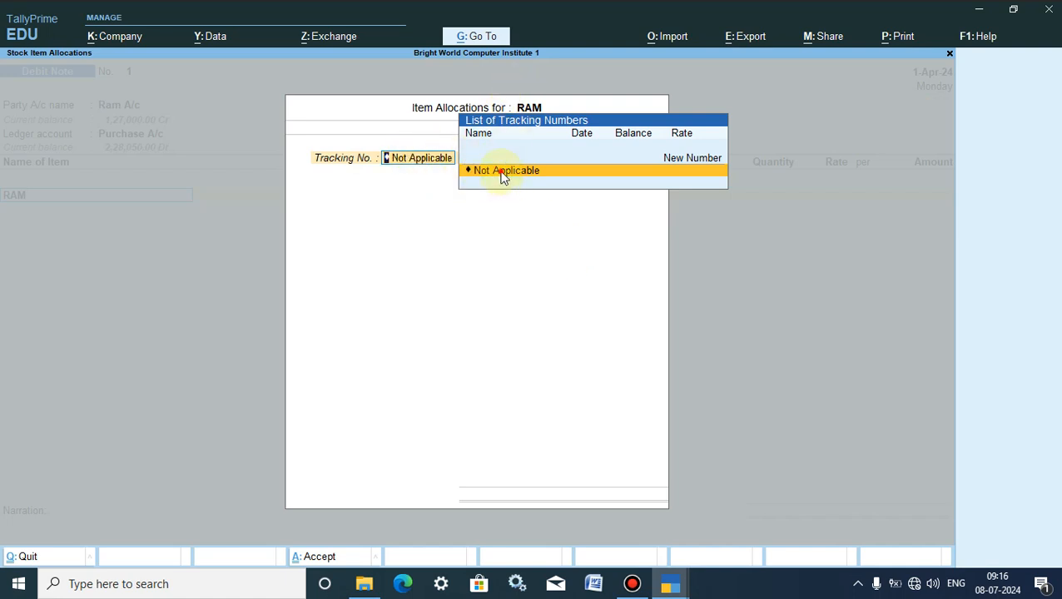
{"action": "left_click", "coordinate": [502, 172]}
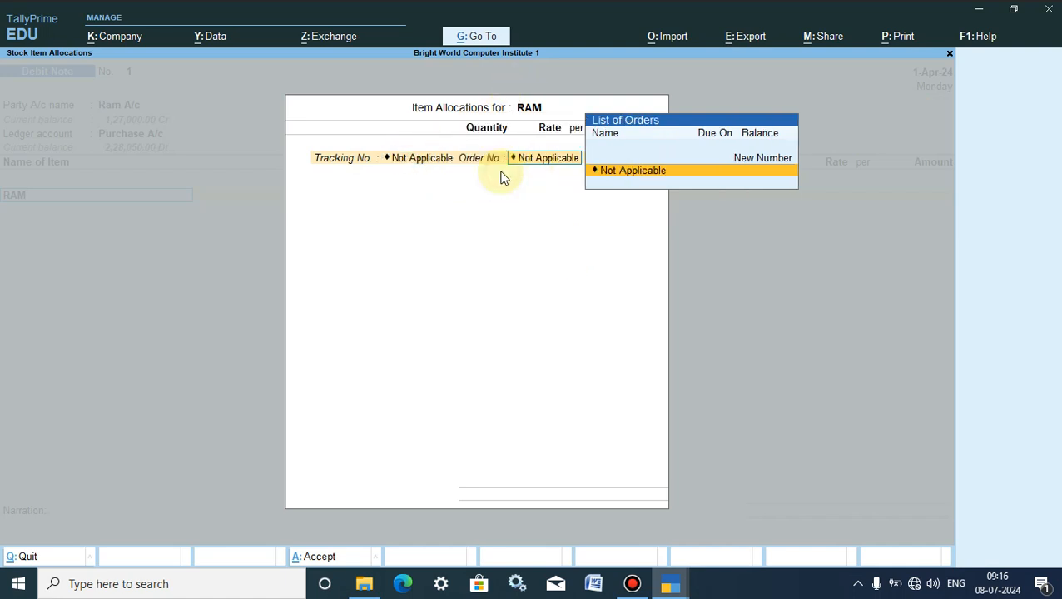
{"action": "left_click", "coordinate": [614, 176]}
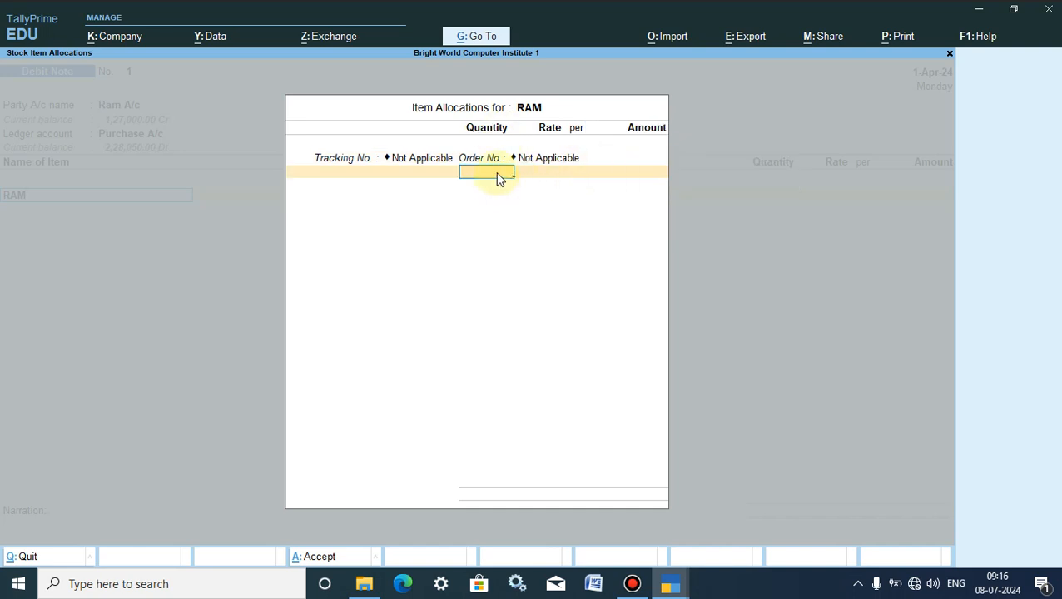
{"action": "type", "text": "2"}
{"action": "key", "text": "Return"}
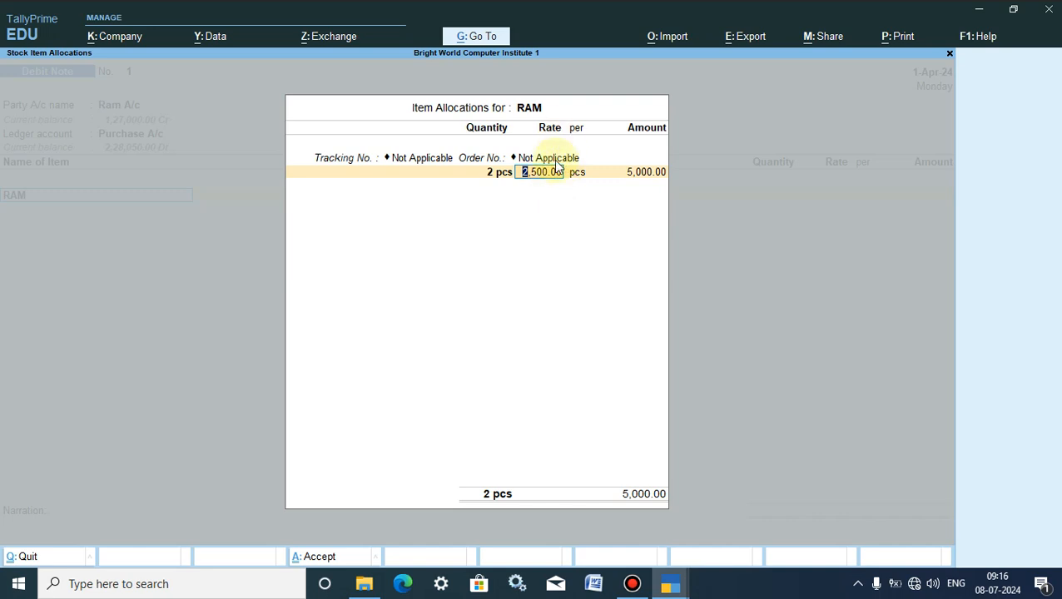
{"action": "key", "text": "Return"}
{"action": "key", "text": "Return"}
{"action": "key", "text": "Return"}
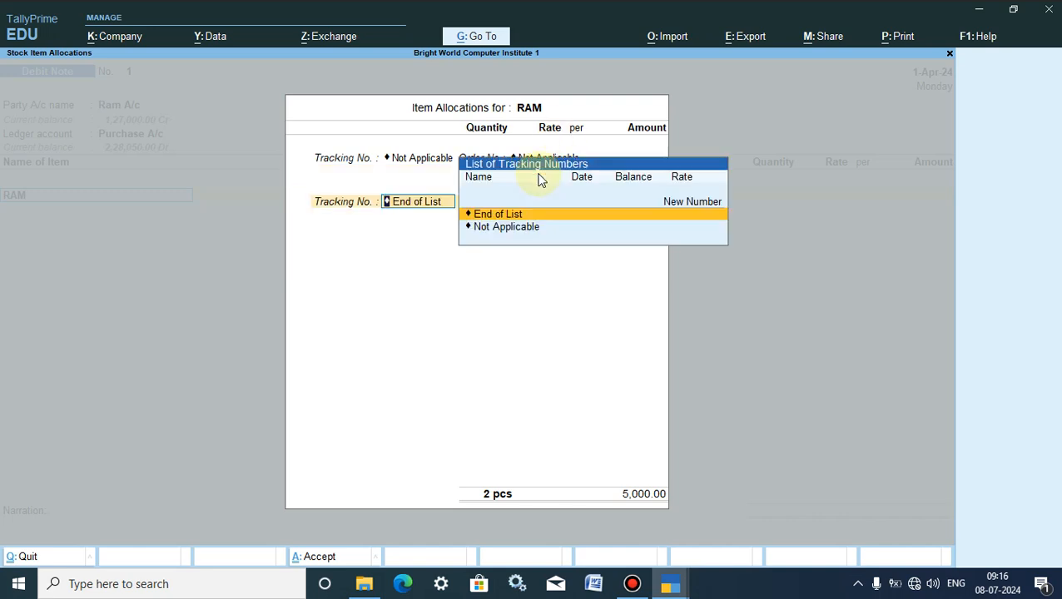
{"action": "key", "text": "Return"}
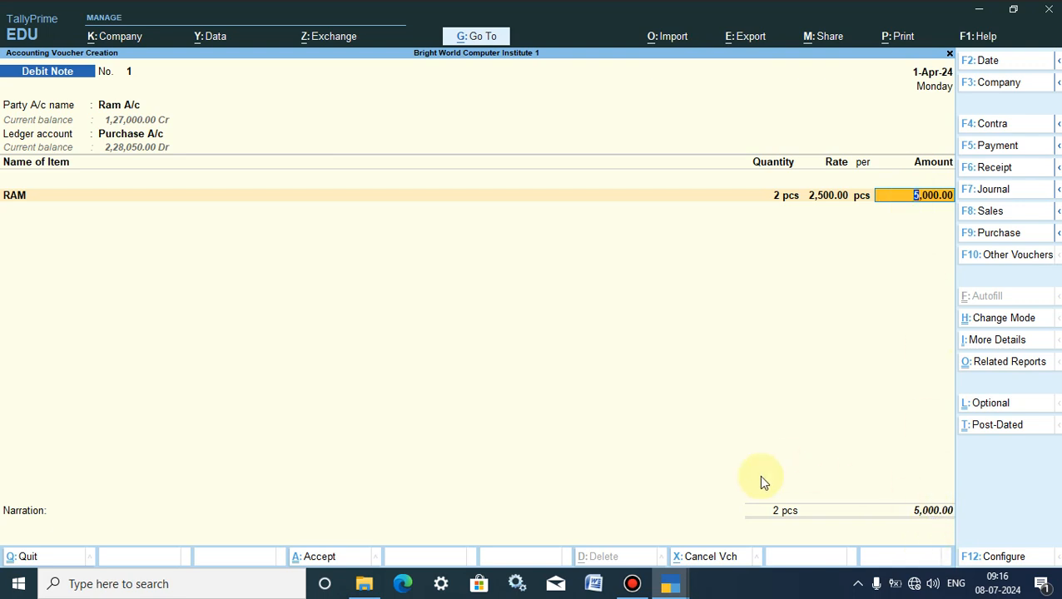
- Save the debit note and quit voucher entry
{"action": "left_click", "coordinate": [316, 557]}
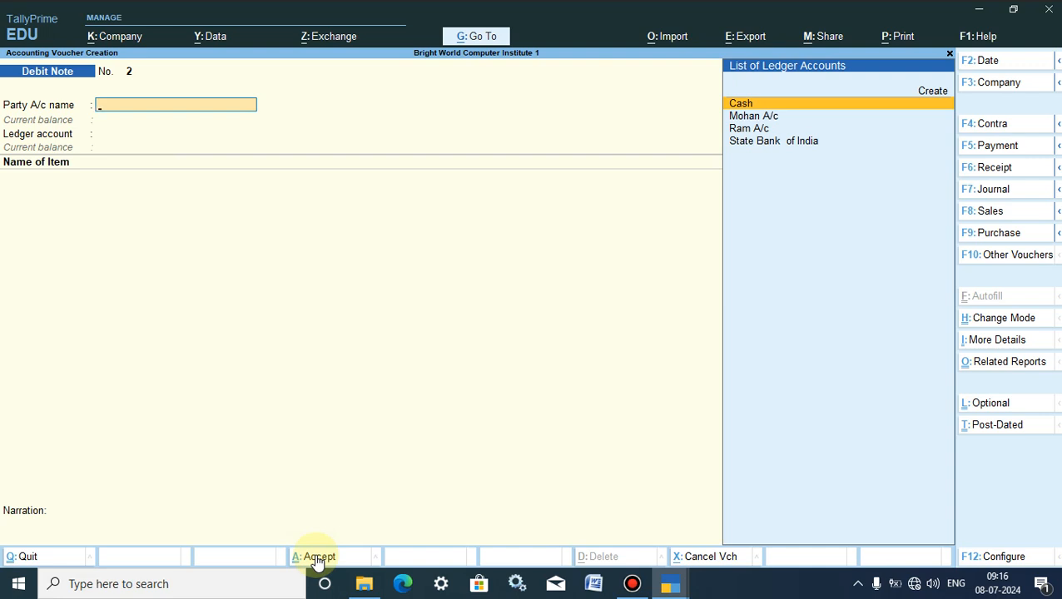
{"action": "key", "text": "Escape"}
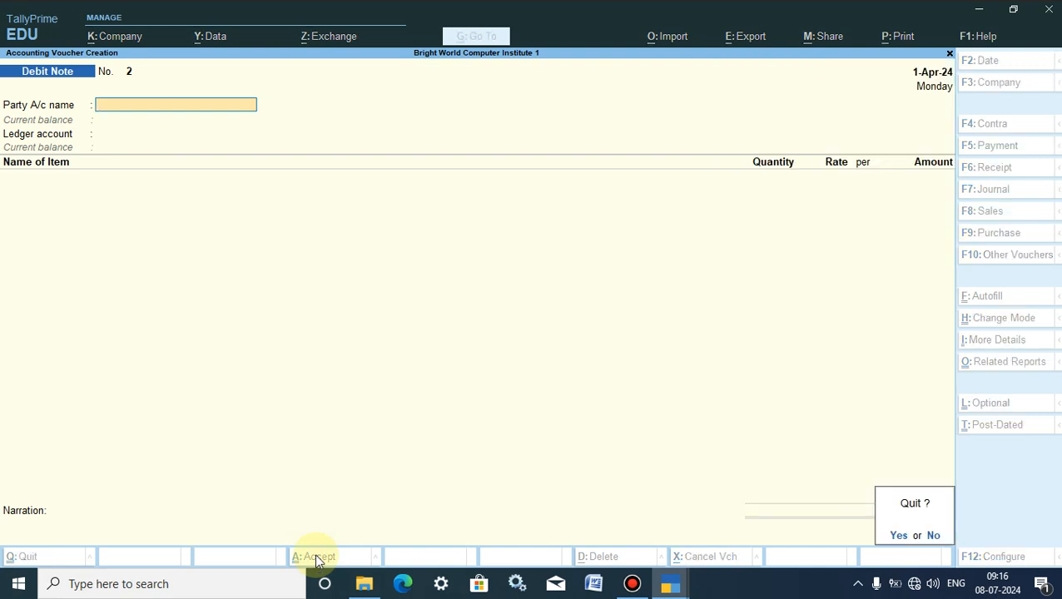
{"action": "key", "text": "y"}
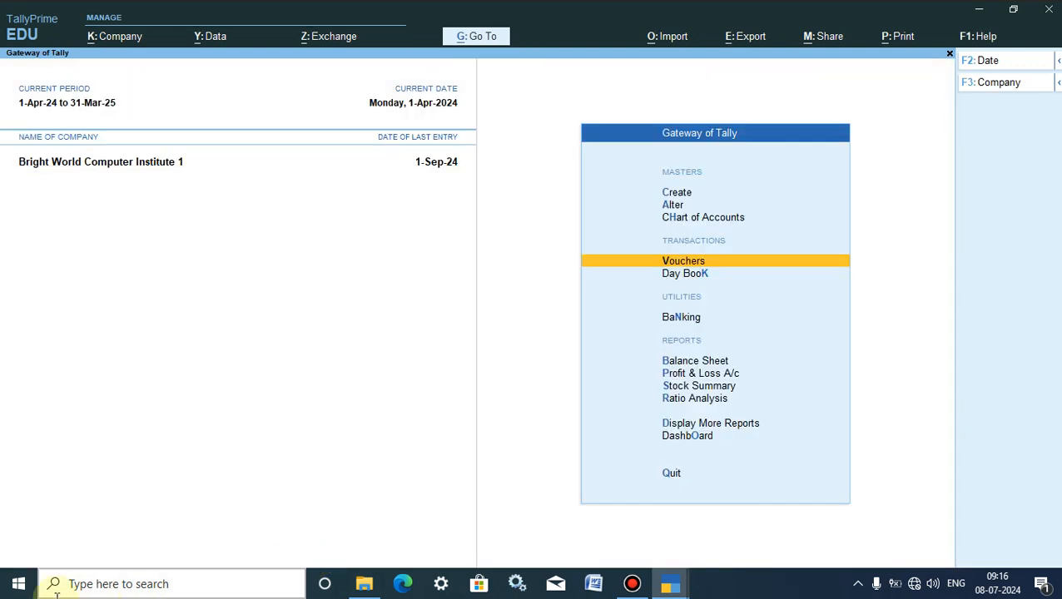
- Open the Stock Summary, review the items in the Computer Parts group, and return to the summary
{"action": "left_click", "coordinate": [682, 387]}
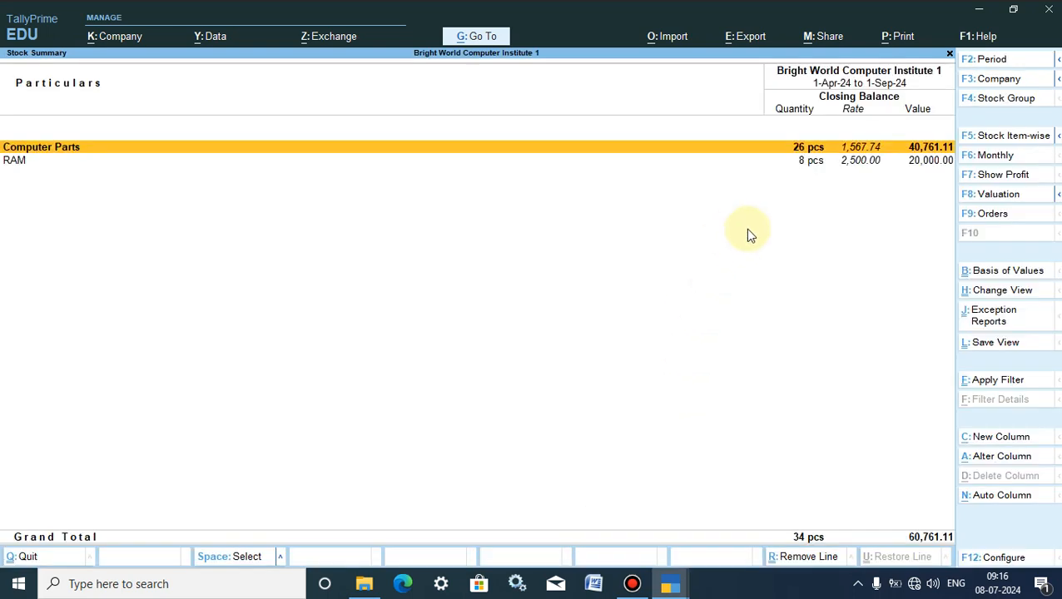
{"action": "left_click", "coordinate": [19, 161]}
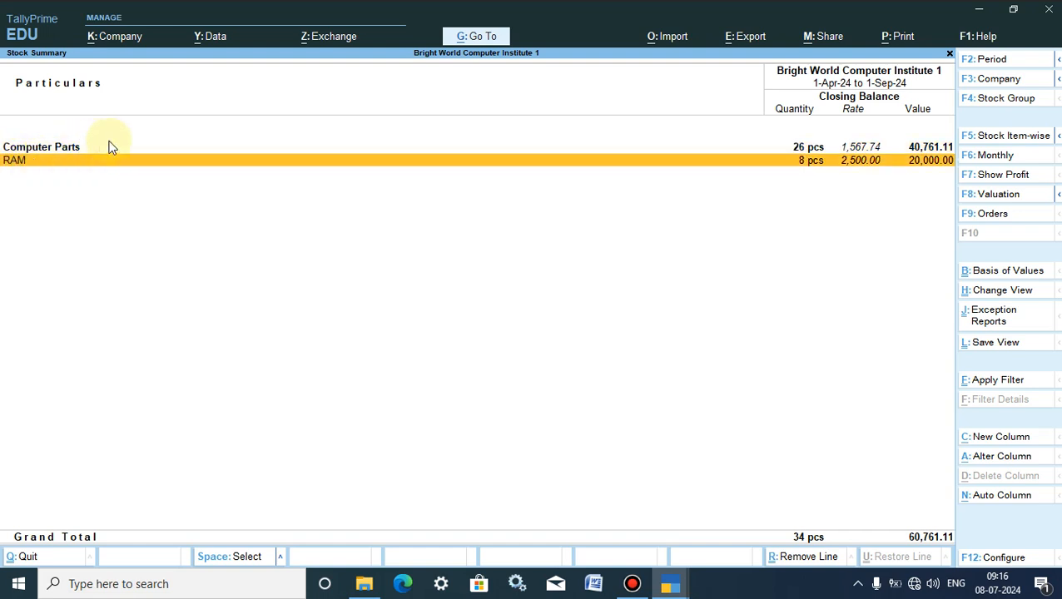
{"action": "left_click", "coordinate": [66, 149]}
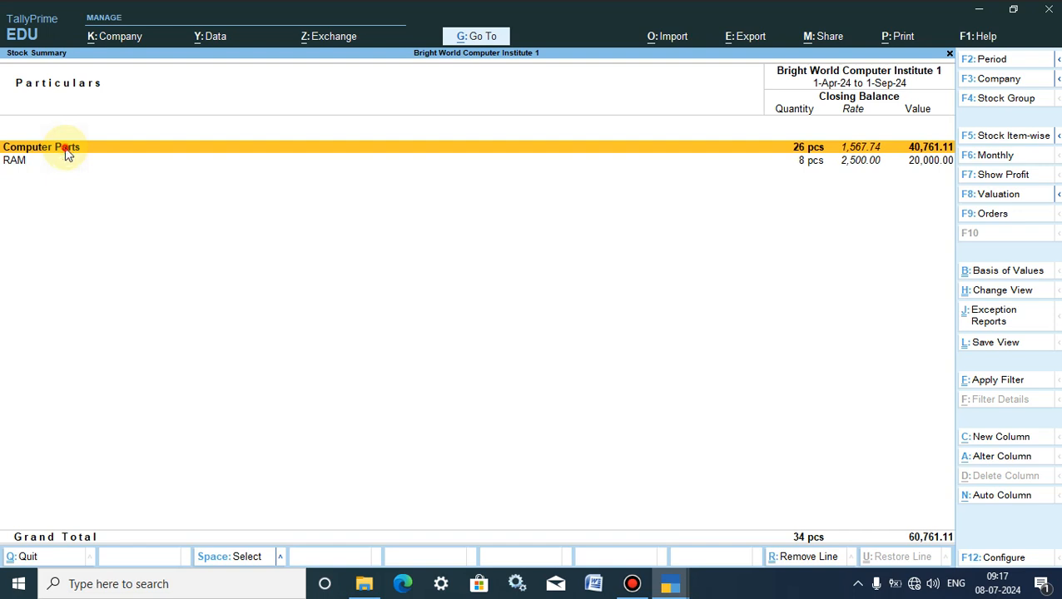
{"action": "left_click", "coordinate": [67, 151]}
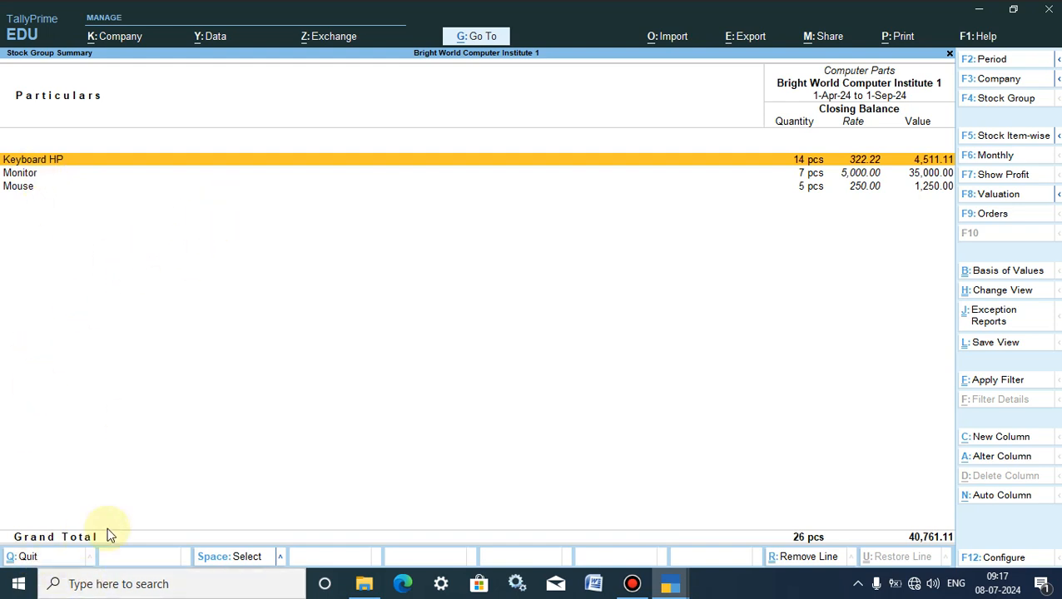
{"action": "key", "text": "Escape"}
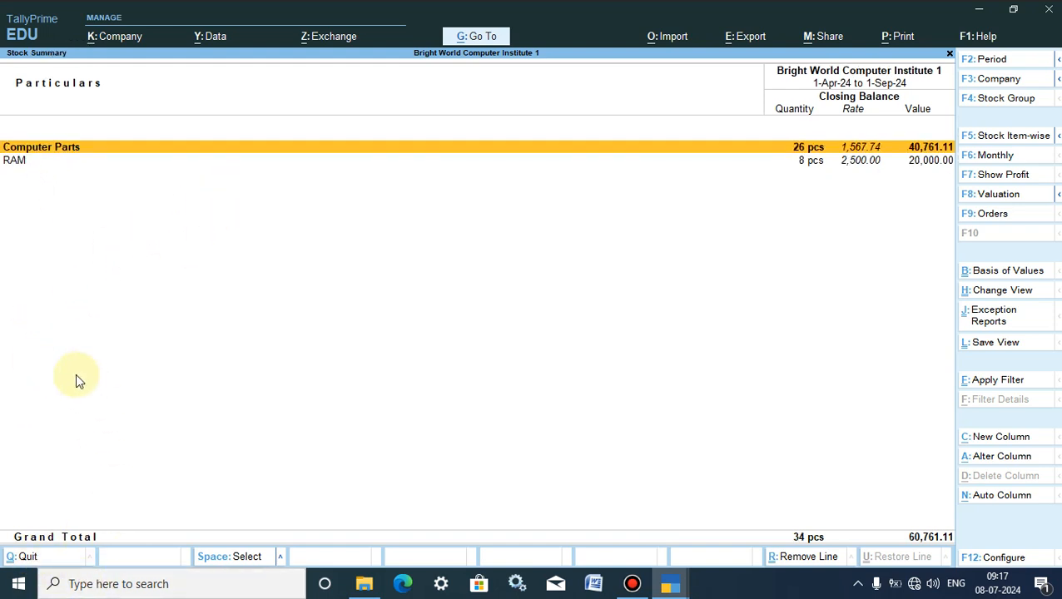
- Drill down from RAM's monthly stock summary to its April vouchers and check the purchase and debit note entries
{"action": "left_click", "coordinate": [29, 163]}
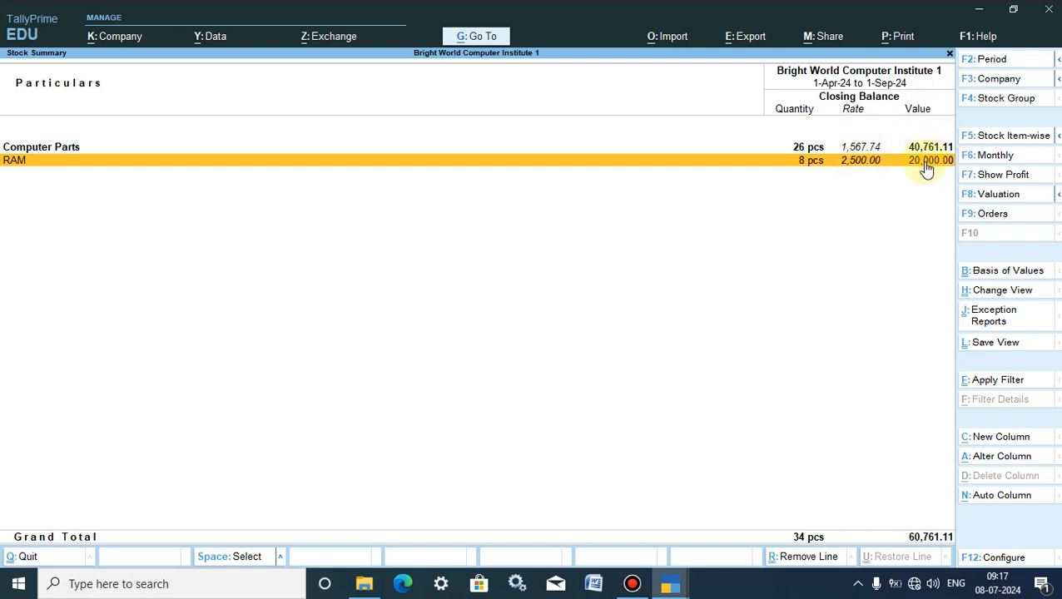
{"action": "left_click", "coordinate": [771, 165]}
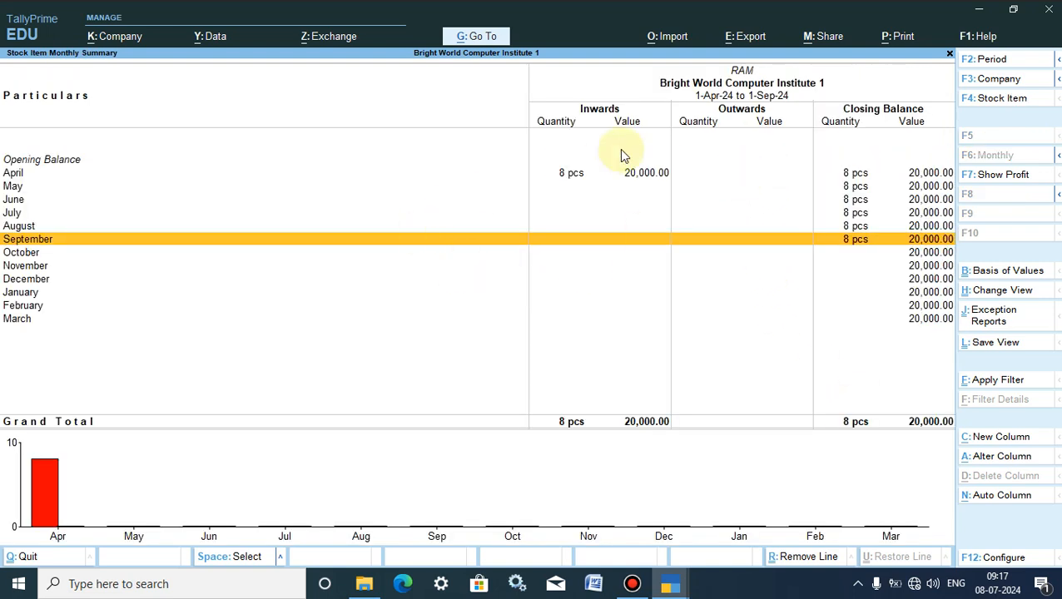
{"action": "left_click", "coordinate": [632, 172]}
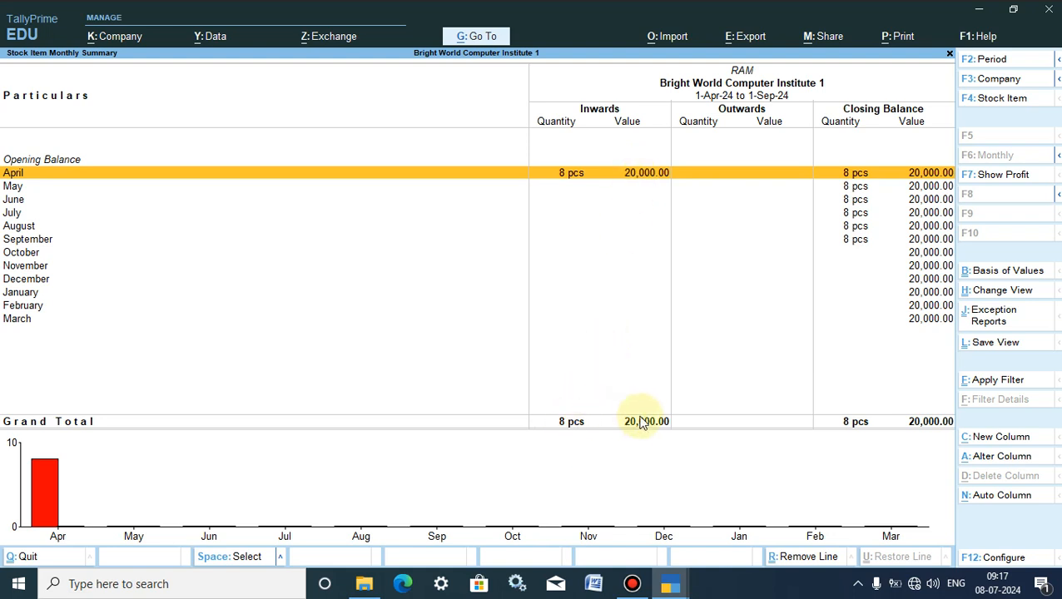
{"action": "double_click", "coordinate": [606, 183]}
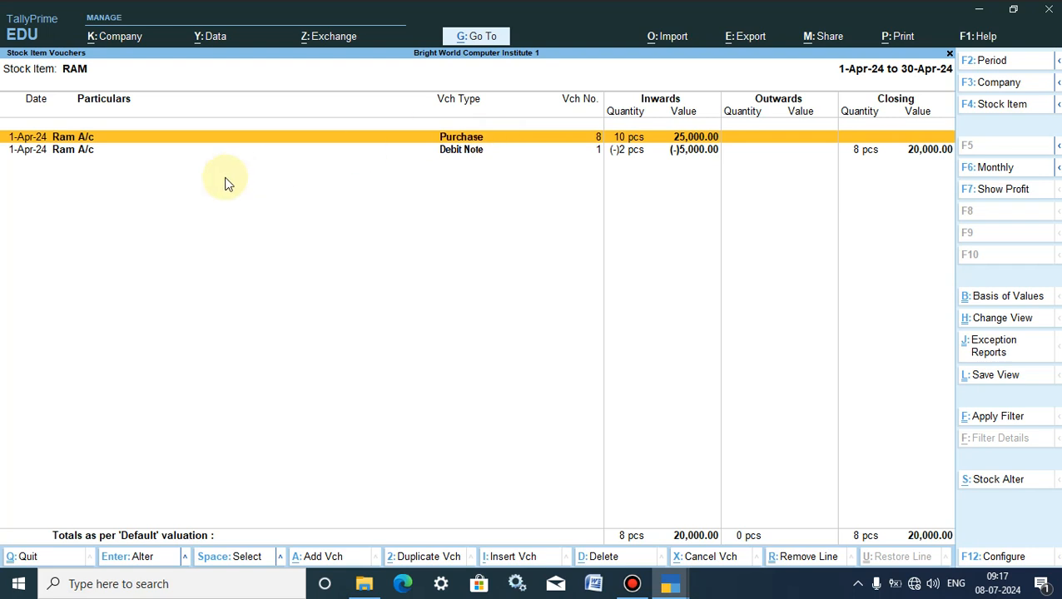
{"action": "left_click", "coordinate": [458, 153]}
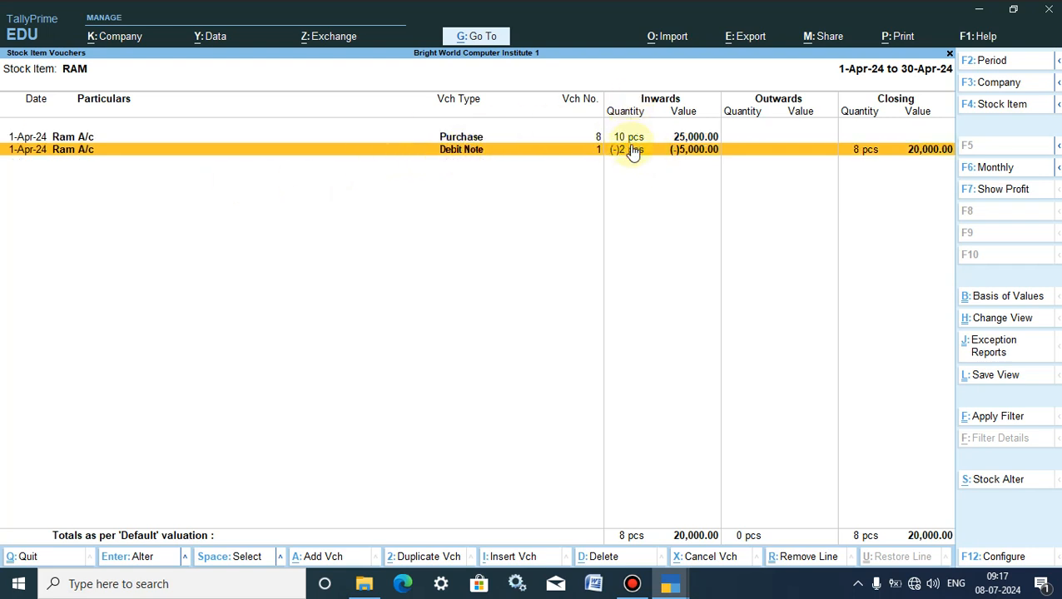